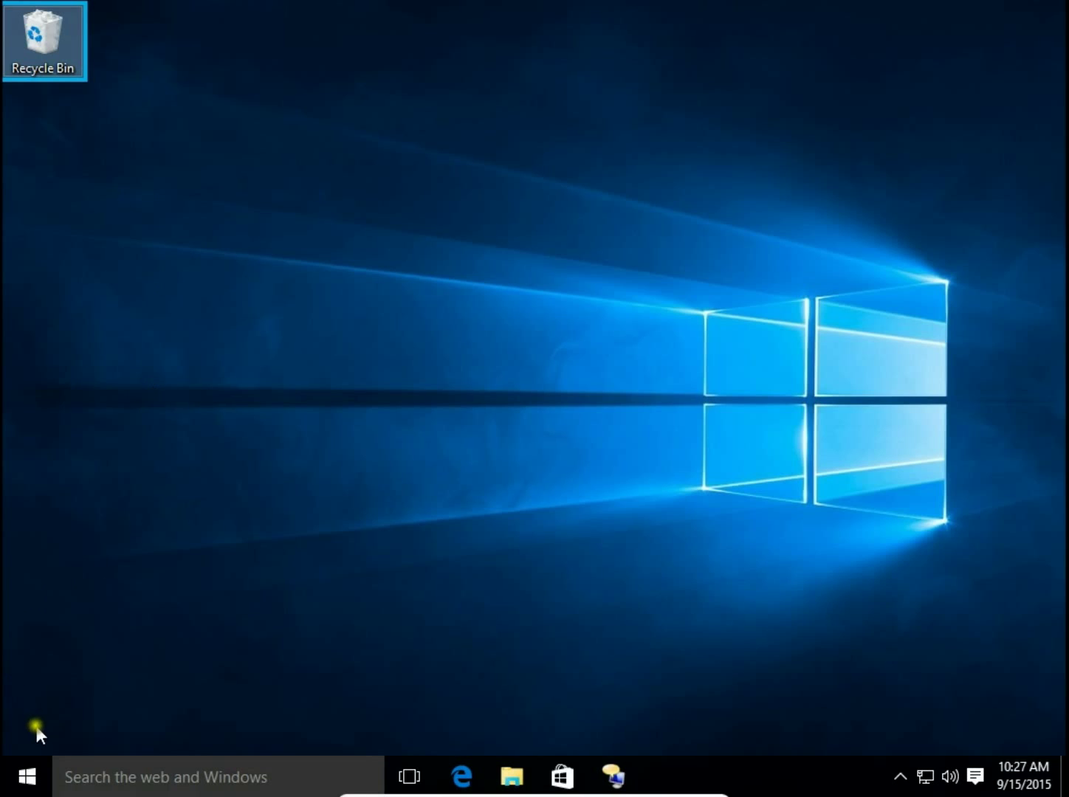
Launch Disk Management from the Start button's Win+X menu.
{"action": "right_click", "coordinate": [22, 787]}
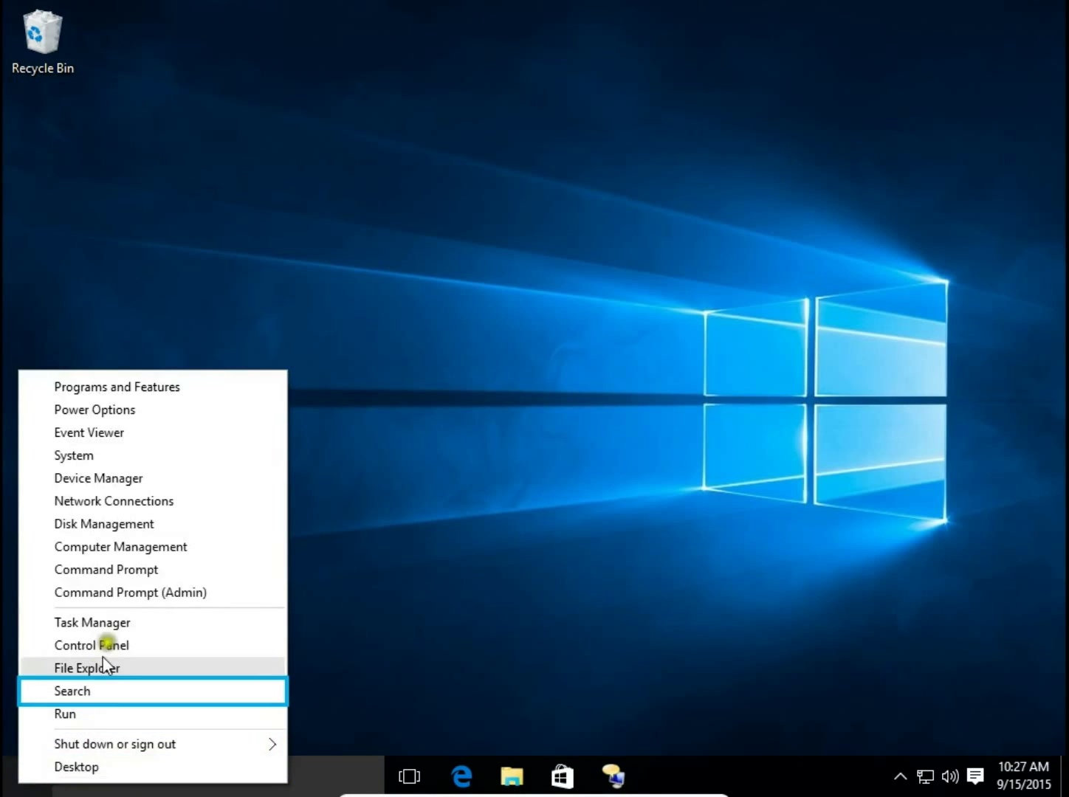
{"action": "left_click", "coordinate": [116, 524]}
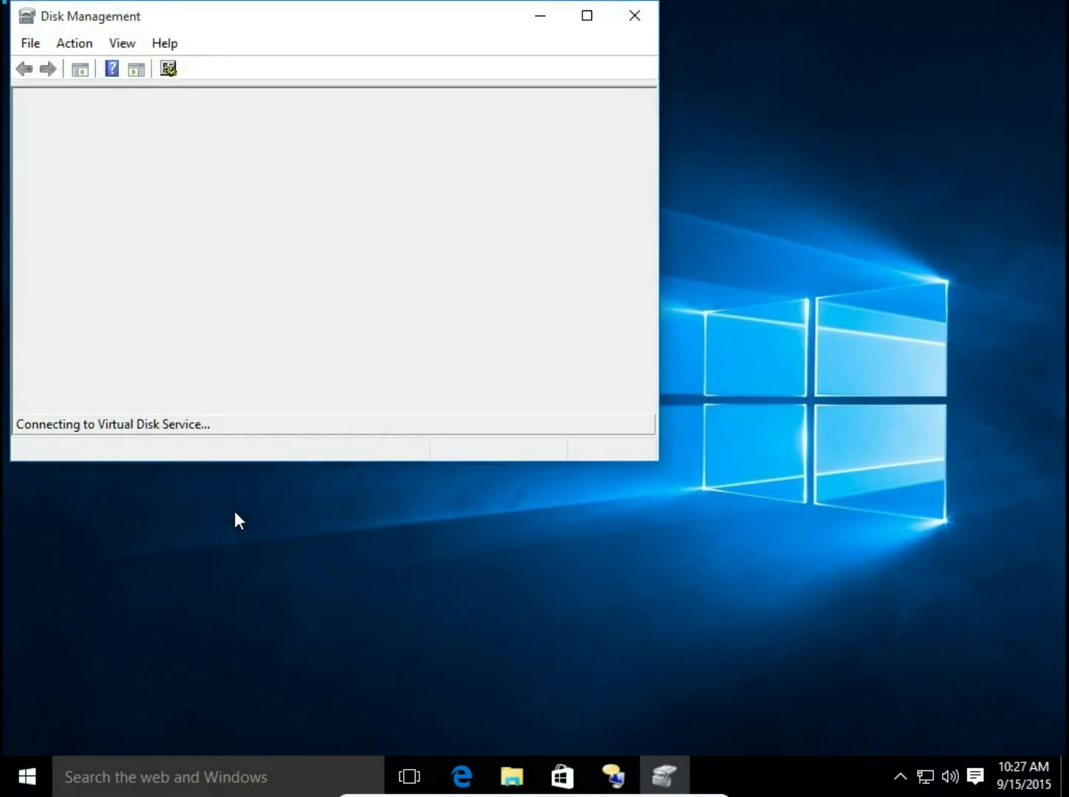
Open File Explorer at This PC beside Disk Management to show Local Disk (C:).
{"action": "mouse_move", "coordinate": [512, 784]}
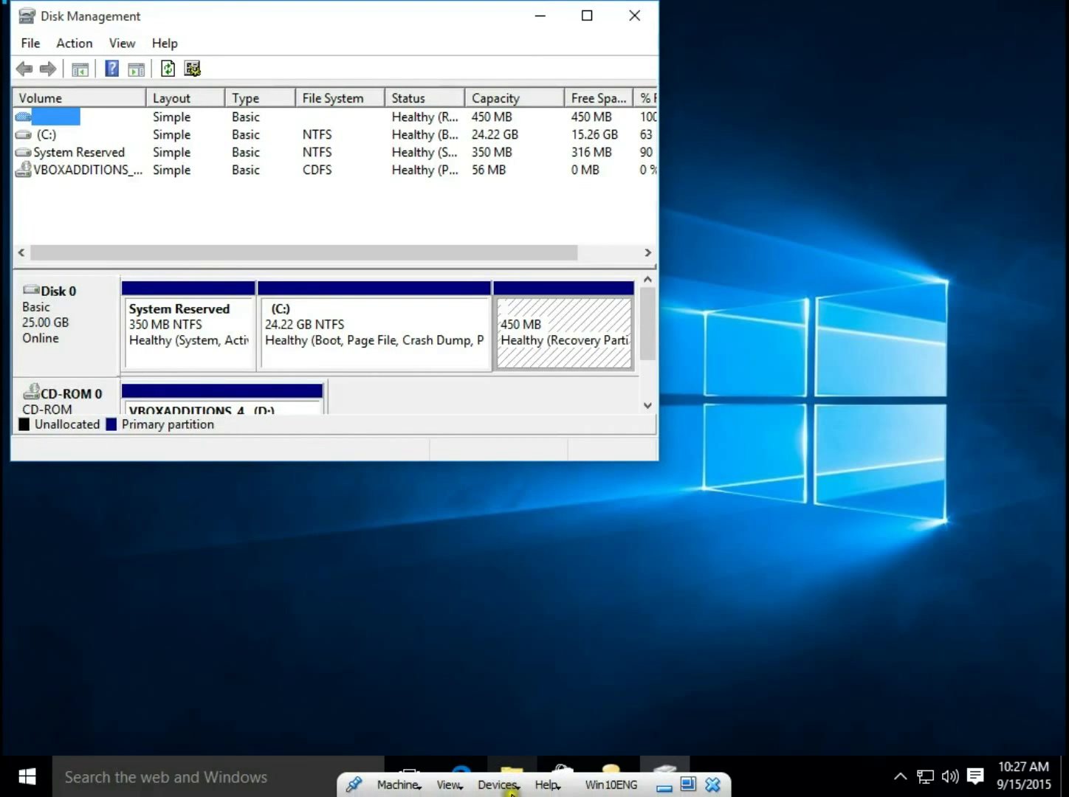
{"action": "left_click", "coordinate": [512, 775]}
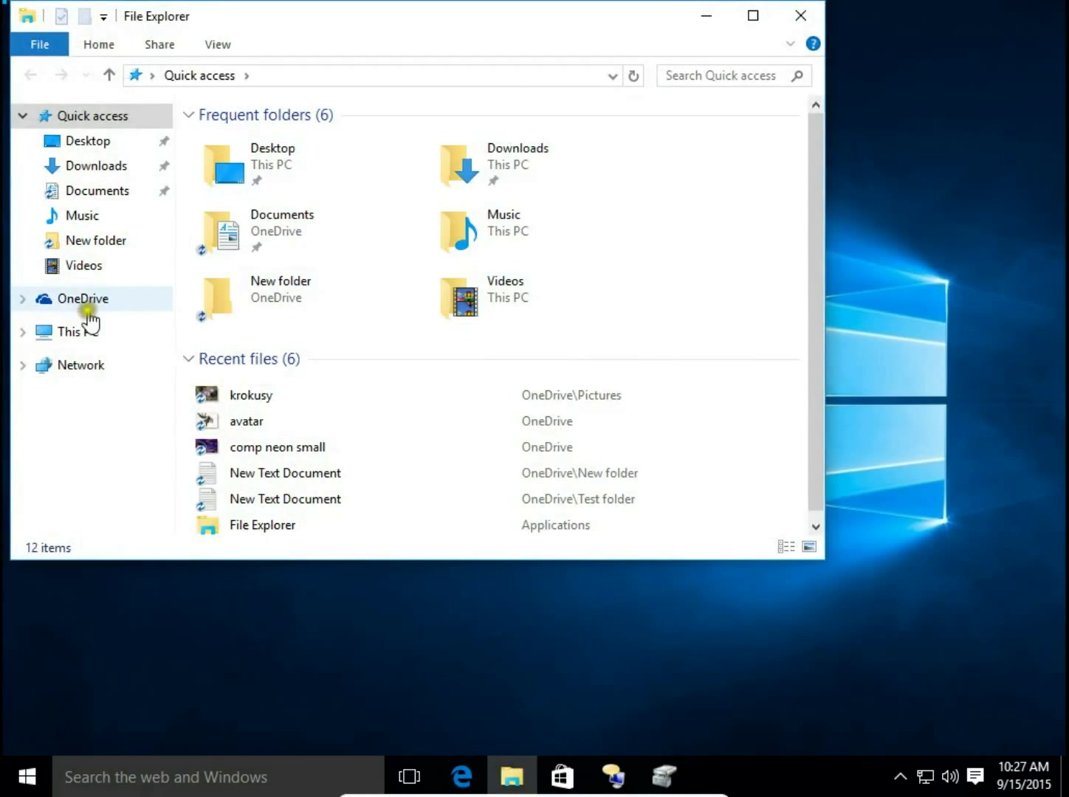
{"action": "left_click", "coordinate": [62, 336]}
{"action": "left_click_drag", "start_coordinate": [424, 21], "coordinate": [777, 308]}
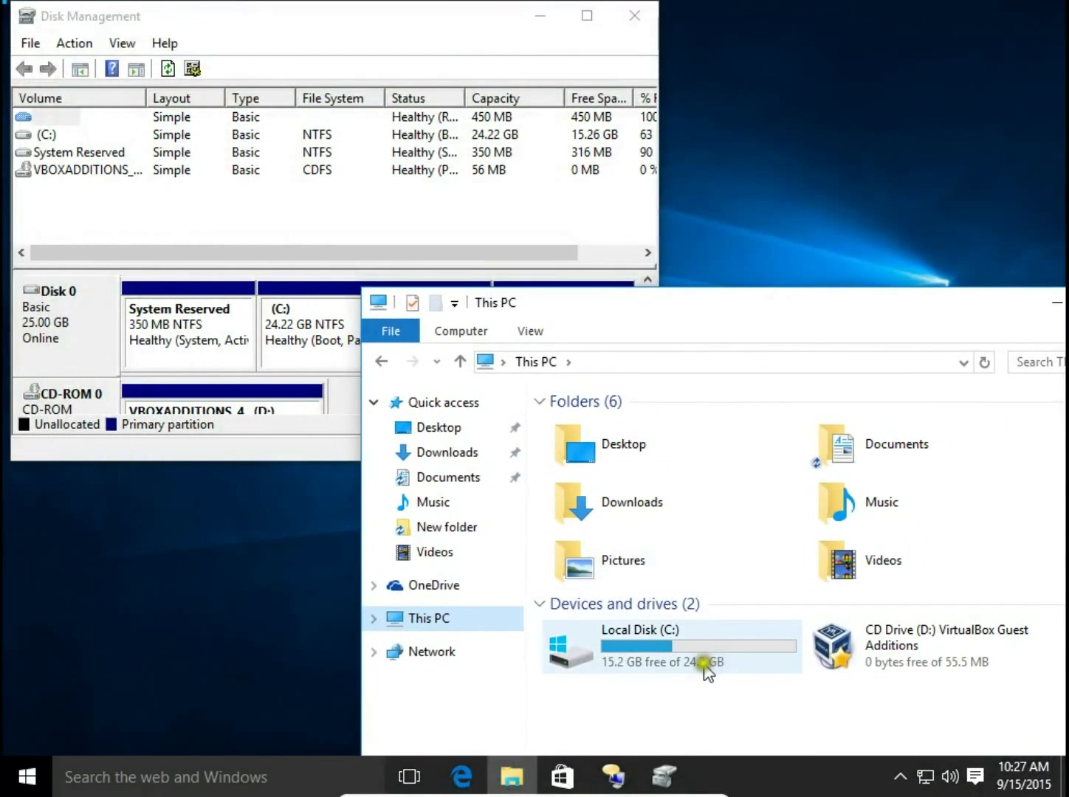
{"action": "left_click", "coordinate": [346, 9]}
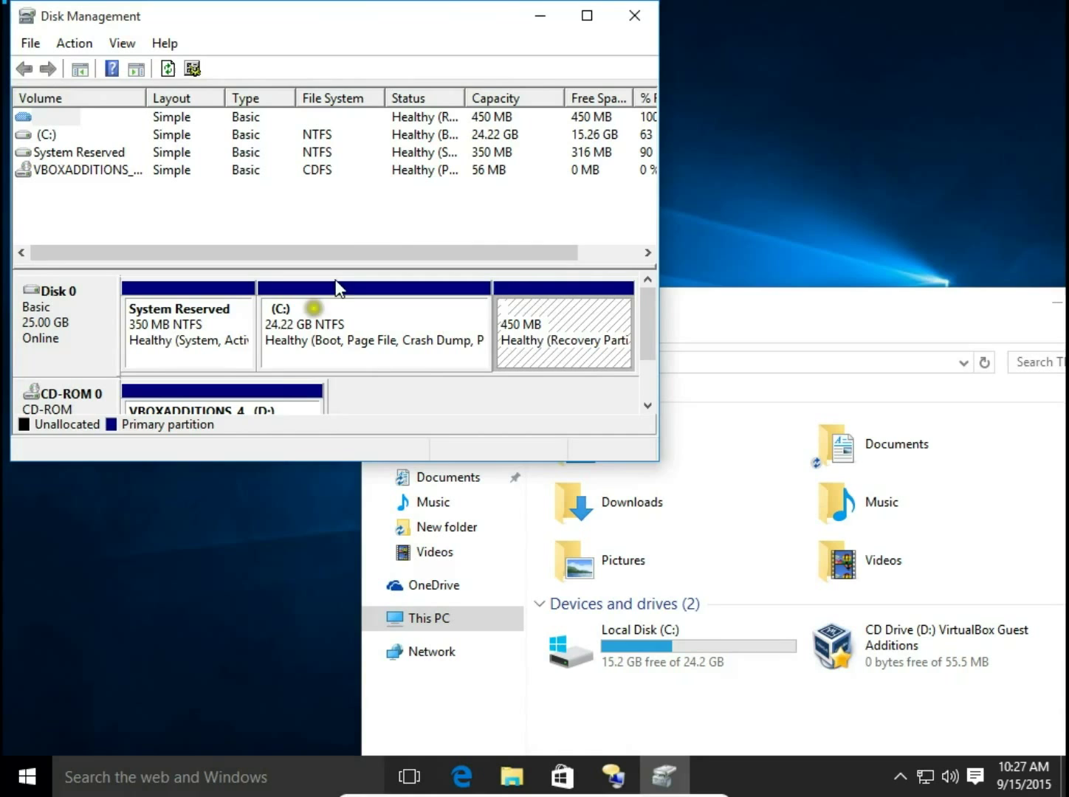
Start Shrink Volume on C: and enter 1000 MB as the amount to shrink.
{"action": "right_click", "coordinate": [372, 323]}
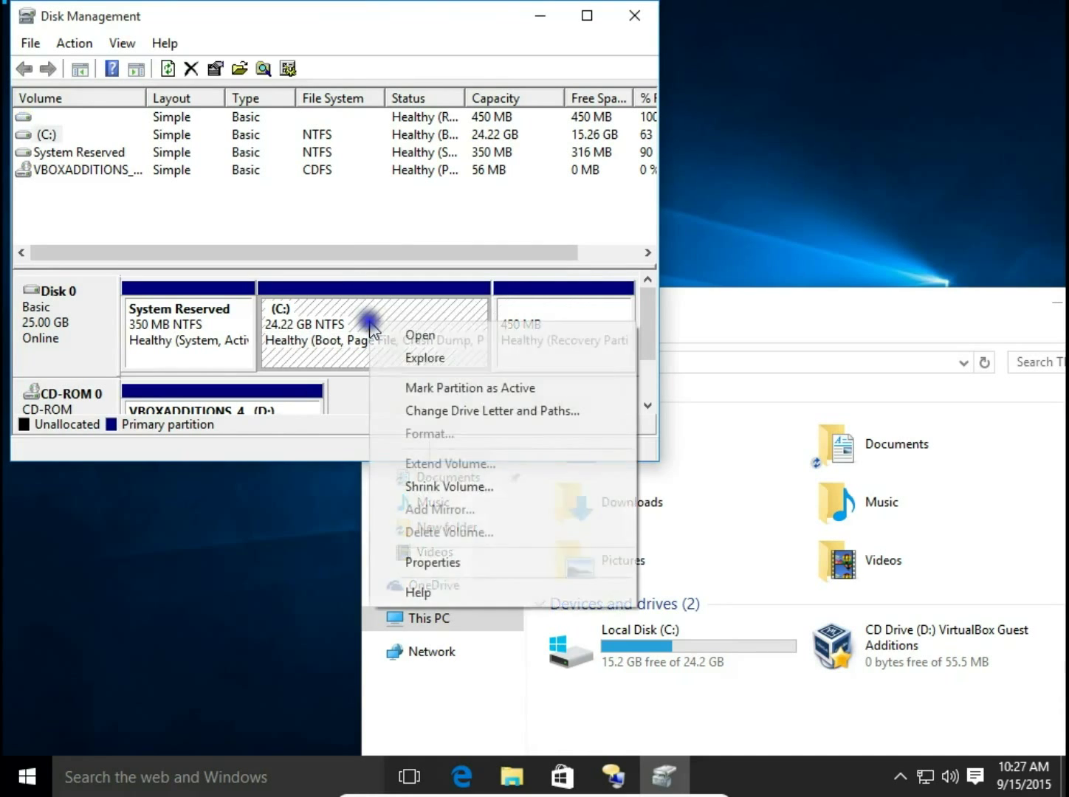
{"action": "left_click", "coordinate": [425, 488]}
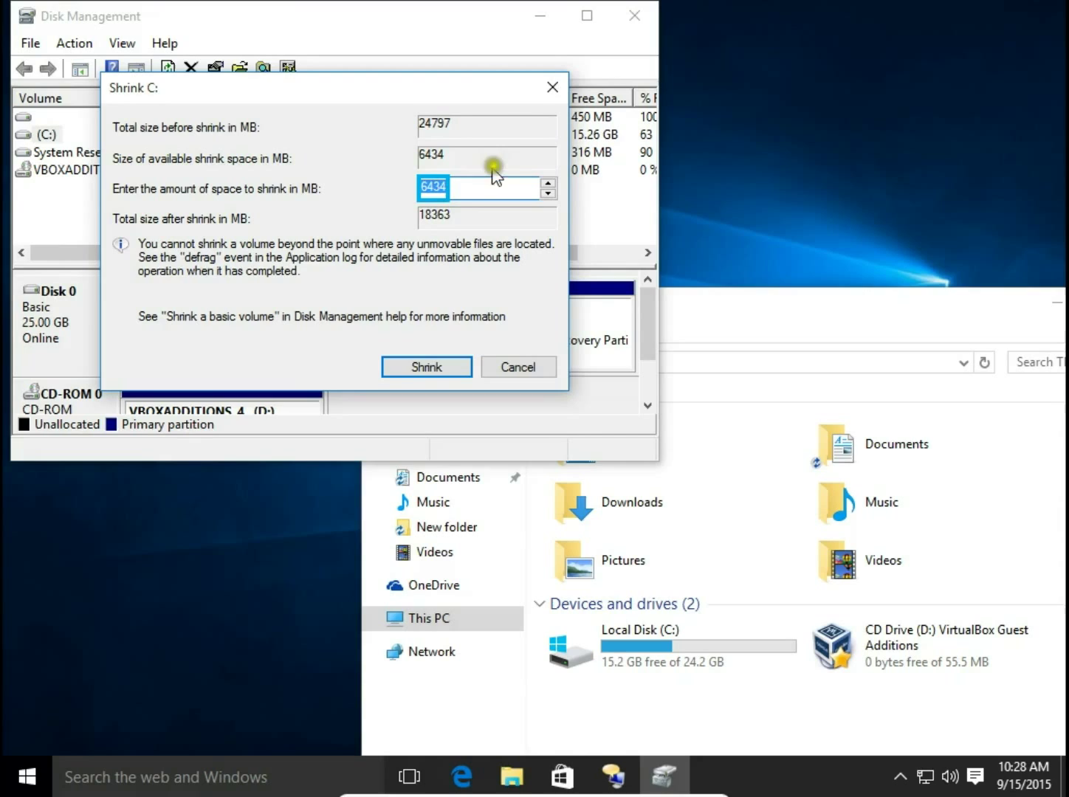
{"action": "type", "text": "1000"}
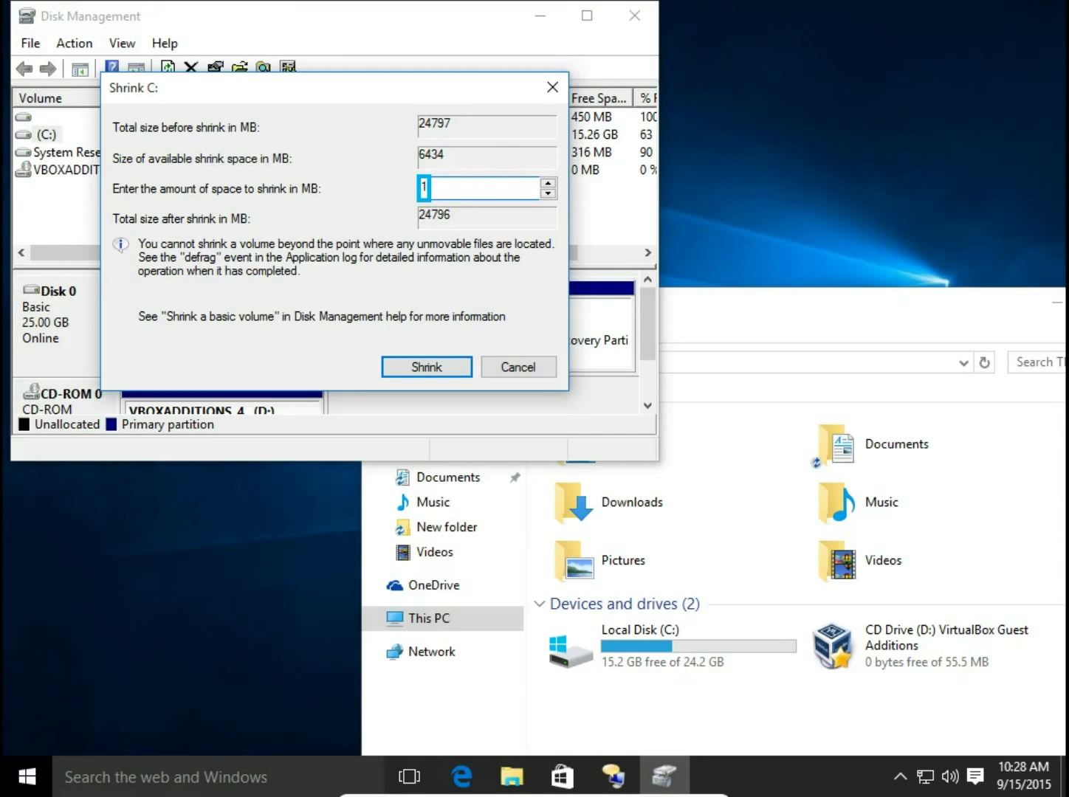
Apply the 1000 MB shrink and refresh This PC to confirm C: is now 23.2 GB.
{"action": "left_click", "coordinate": [428, 369]}
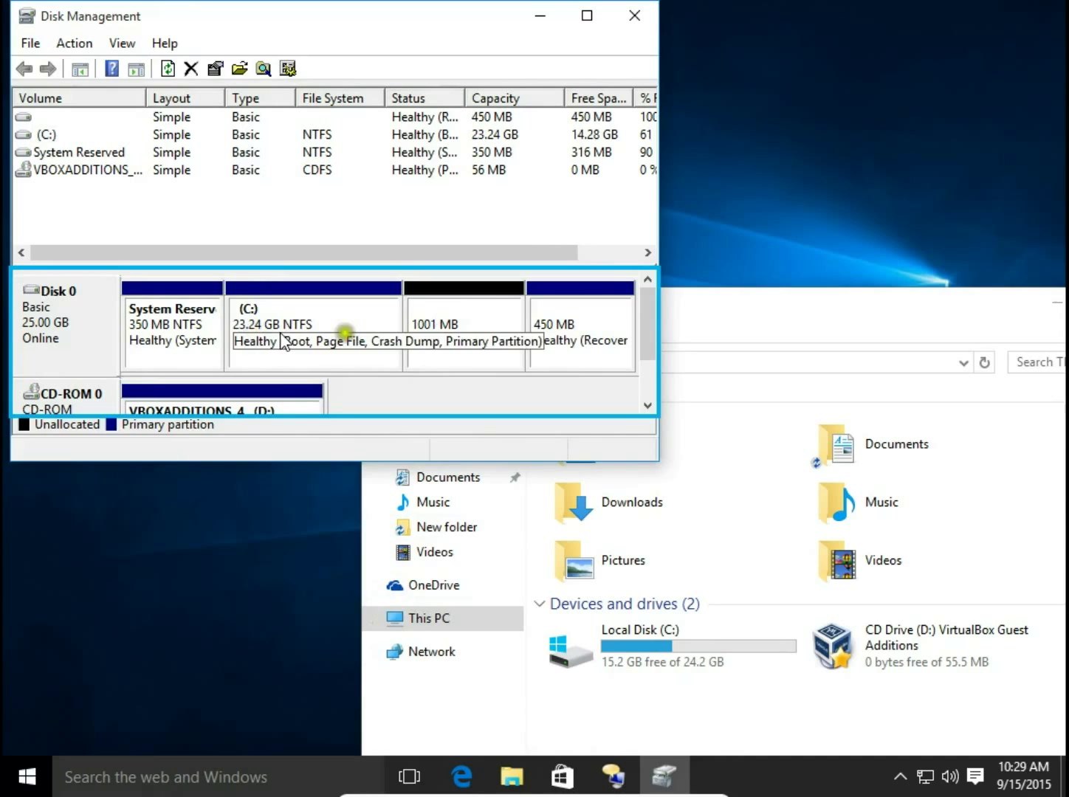
{"action": "left_click", "coordinate": [772, 305]}
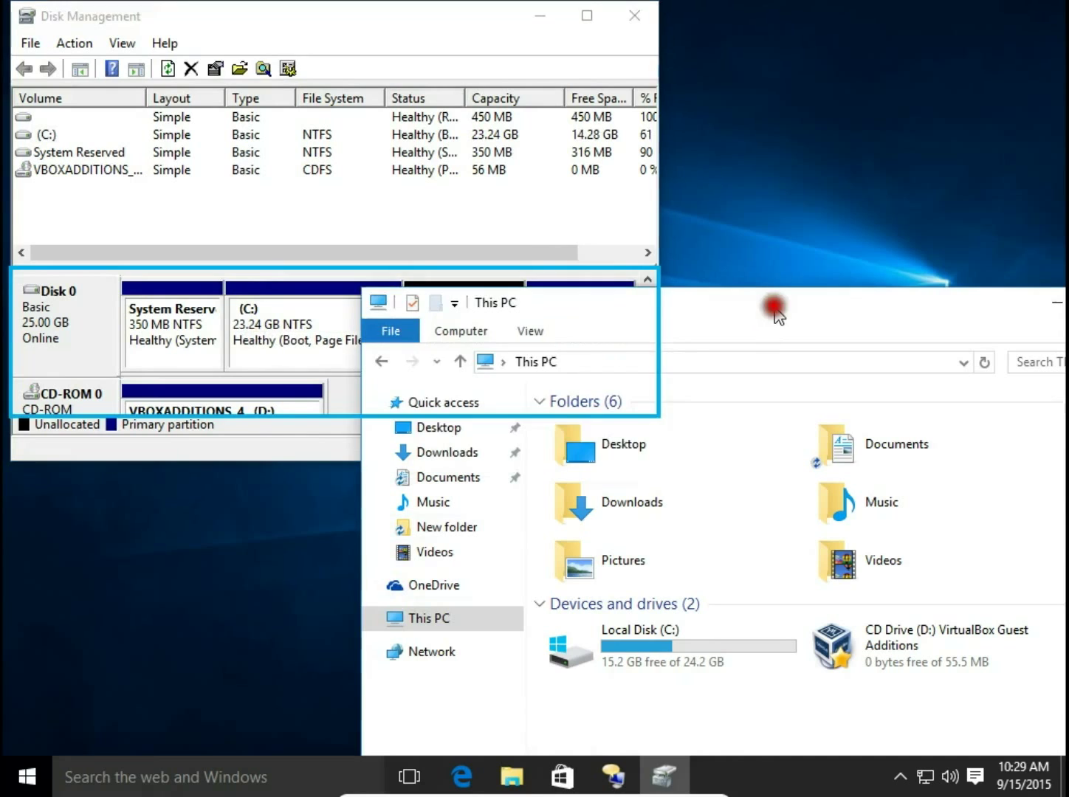
{"action": "left_click", "coordinate": [983, 362]}
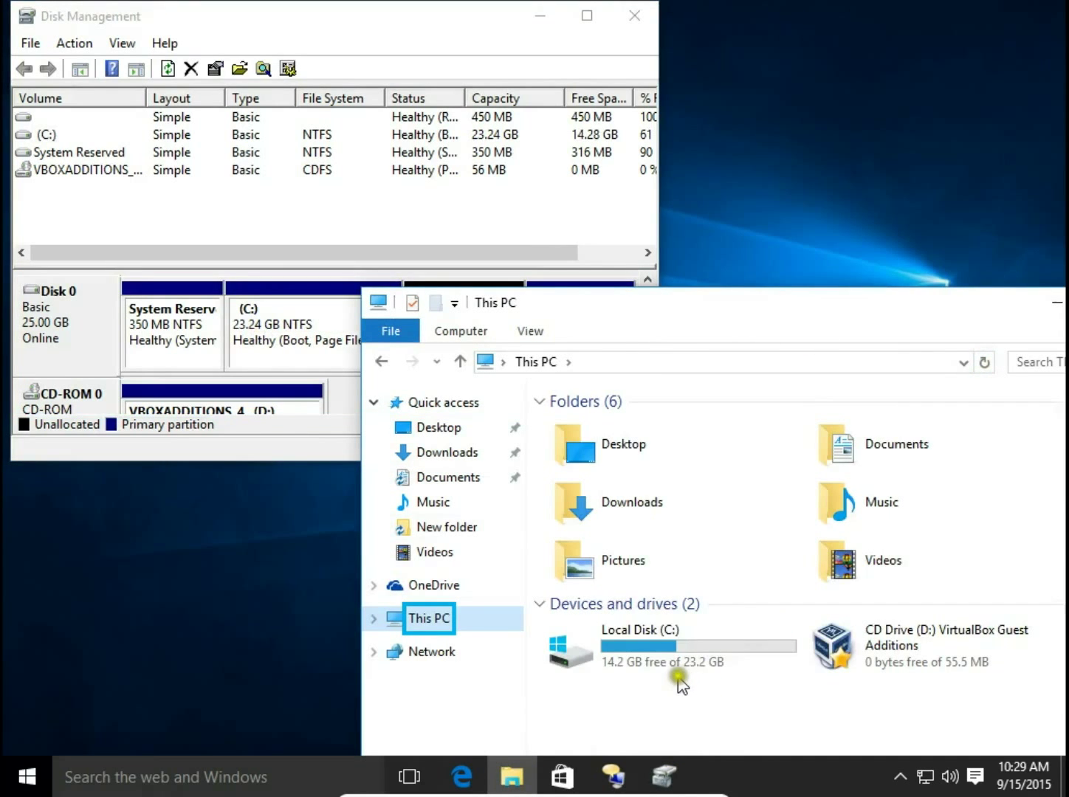
{"action": "left_click", "coordinate": [425, 18]}
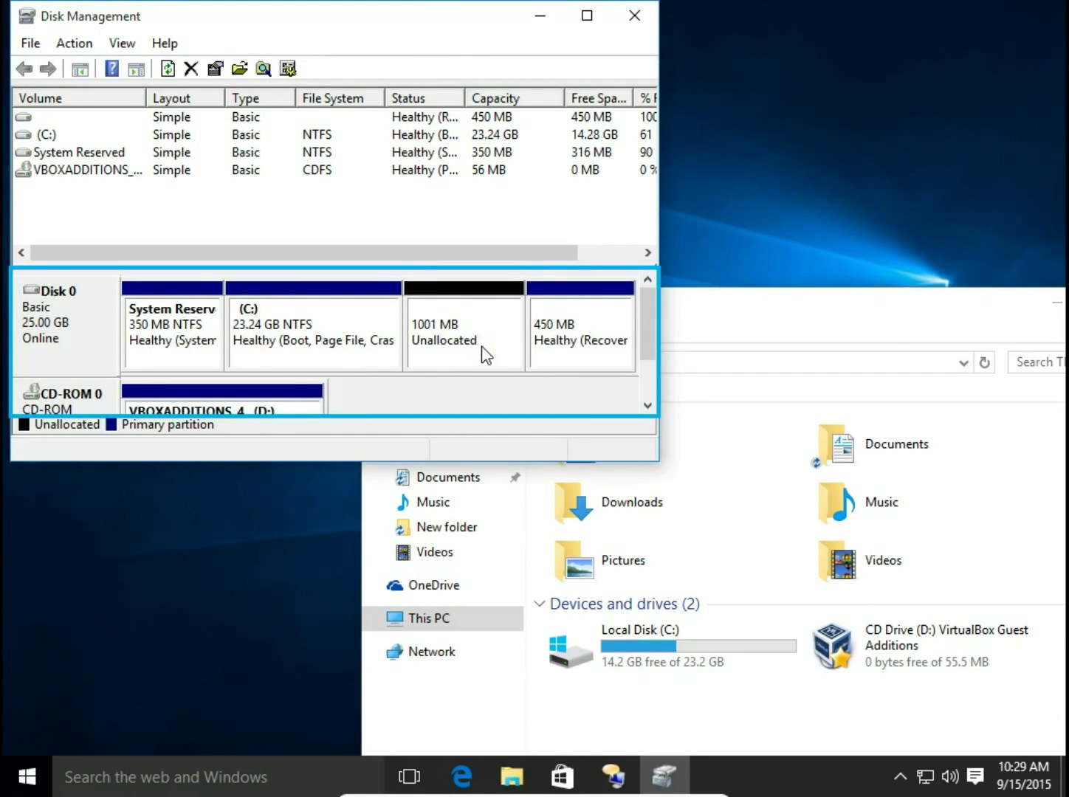
Start the New Simple Volume wizard on the 1001 MB unallocated space.
{"action": "right_click", "coordinate": [478, 340]}
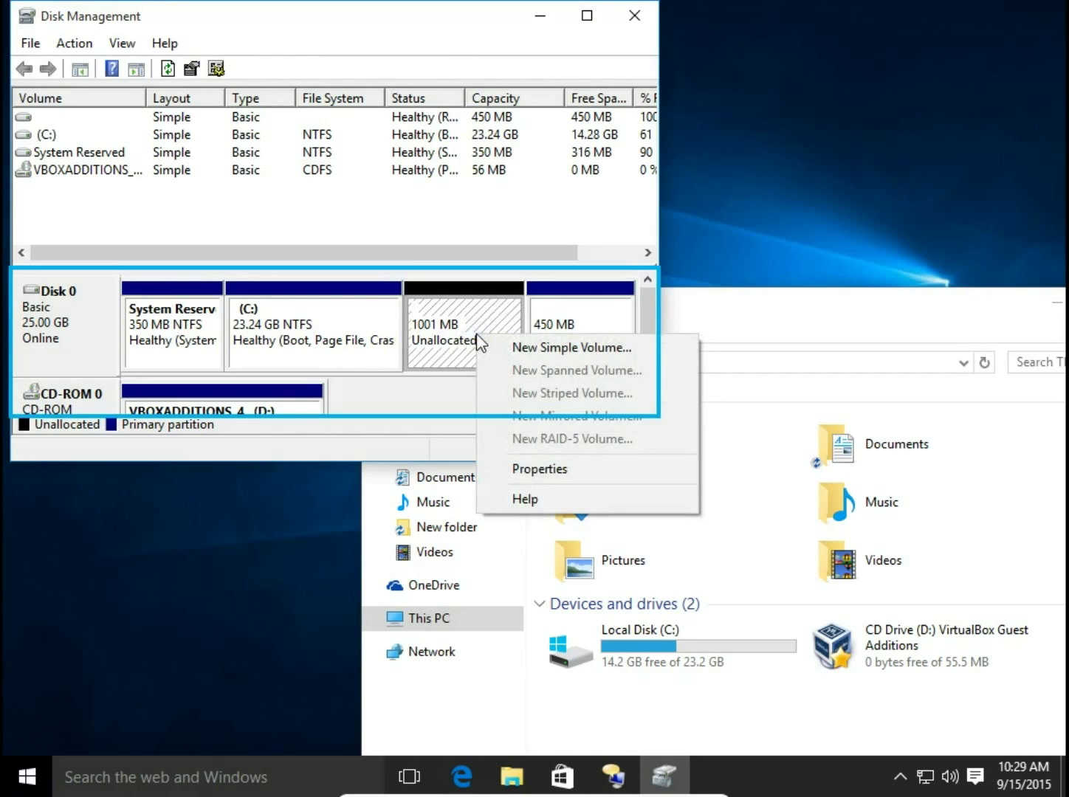
{"action": "left_click", "coordinate": [527, 351]}
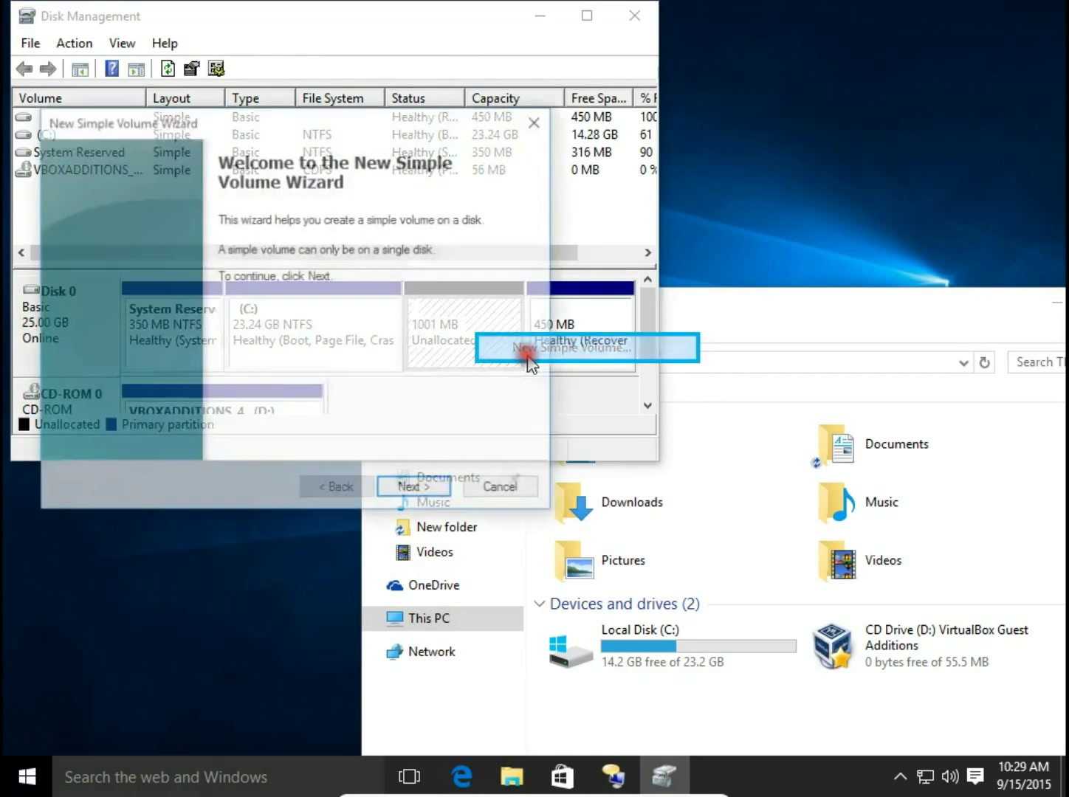
{"action": "left_click", "coordinate": [416, 490]}
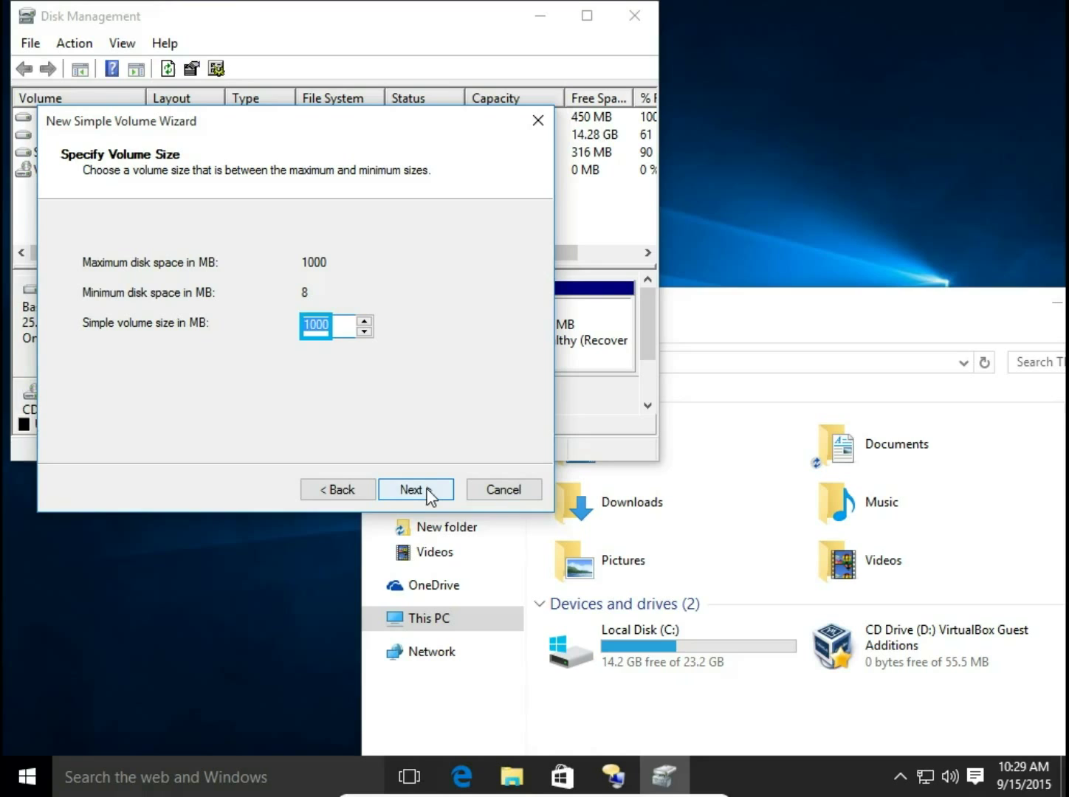
Create a 500 MB NTFS volume with drive letter E labelled 'Disc E'.
{"action": "type", "text": "500"}
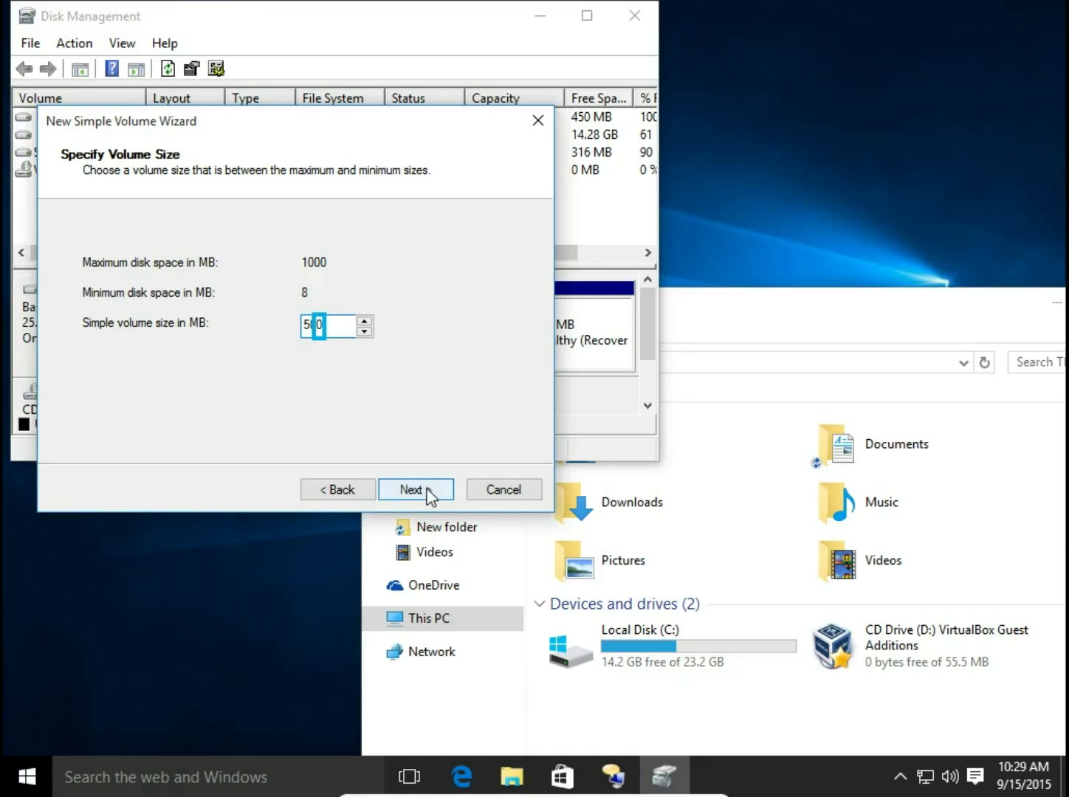
{"action": "left_click", "coordinate": [429, 495]}
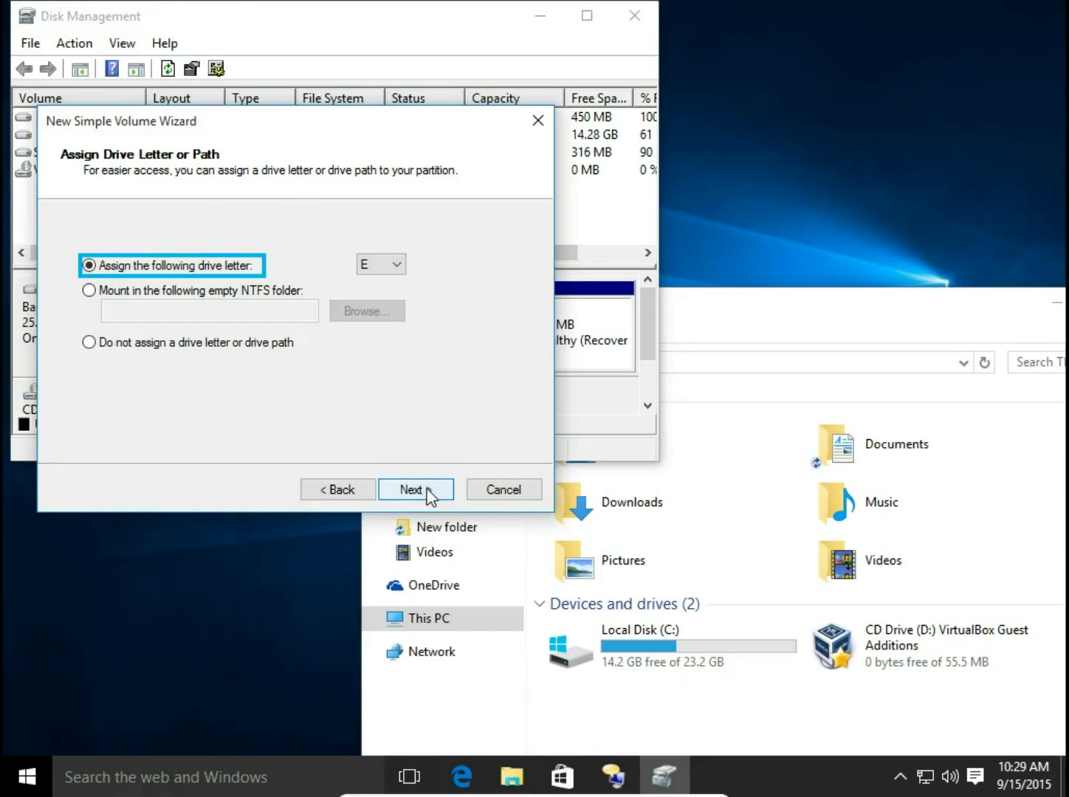
{"action": "left_click", "coordinate": [398, 267]}
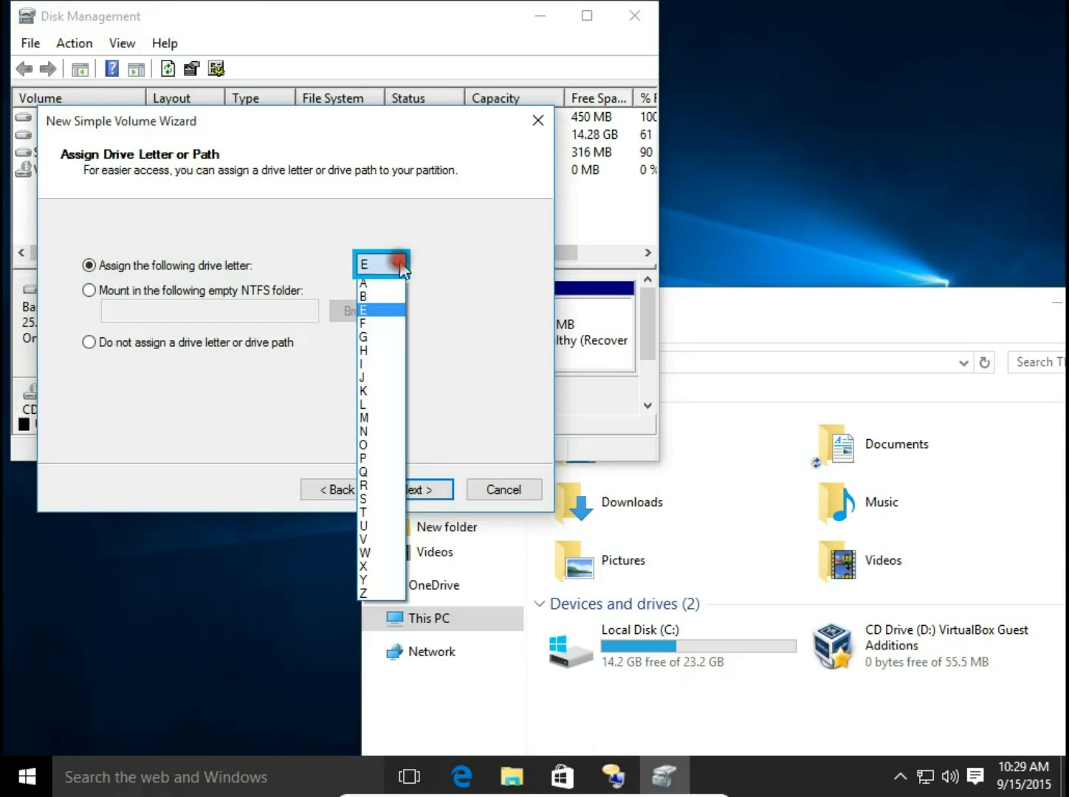
{"action": "left_click", "coordinate": [443, 268]}
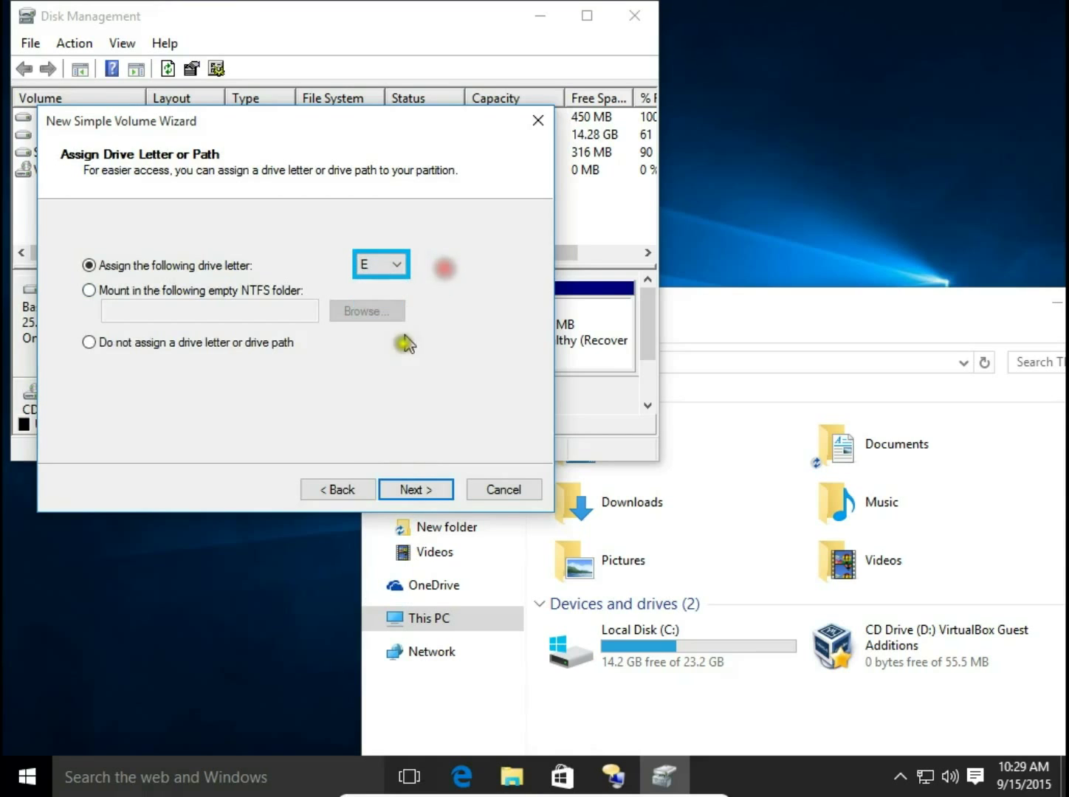
{"action": "left_click", "coordinate": [425, 490]}
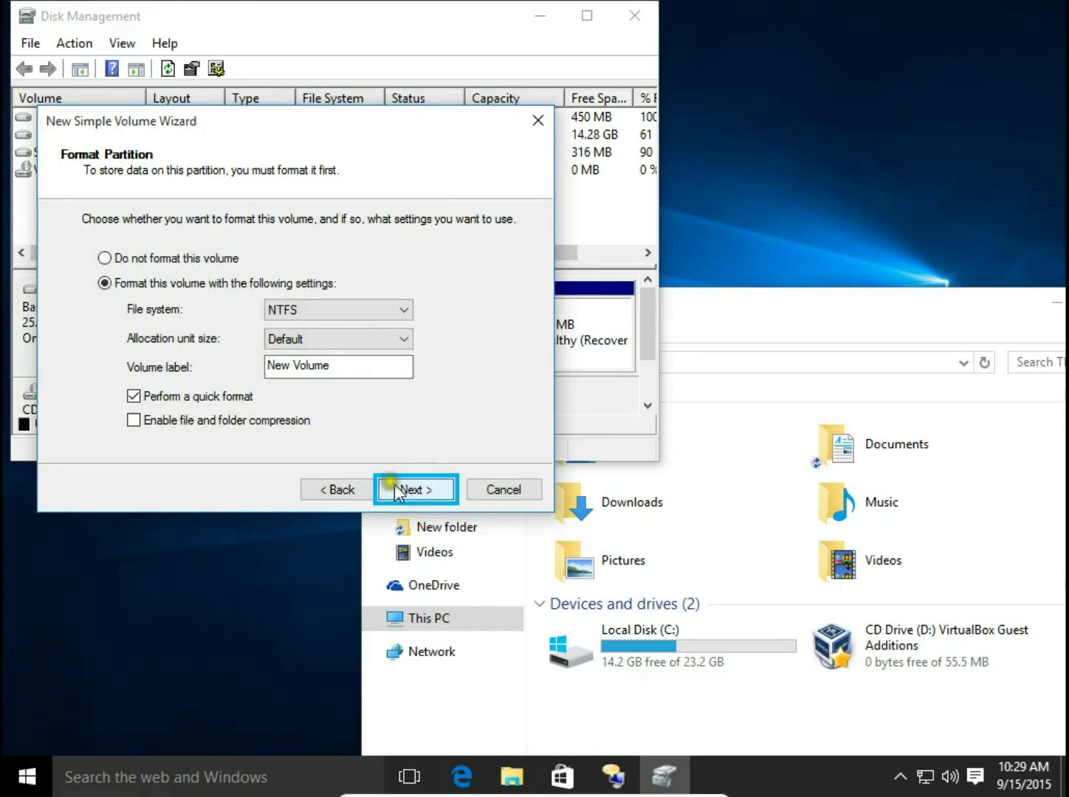
{"action": "left_click", "coordinate": [352, 365]}
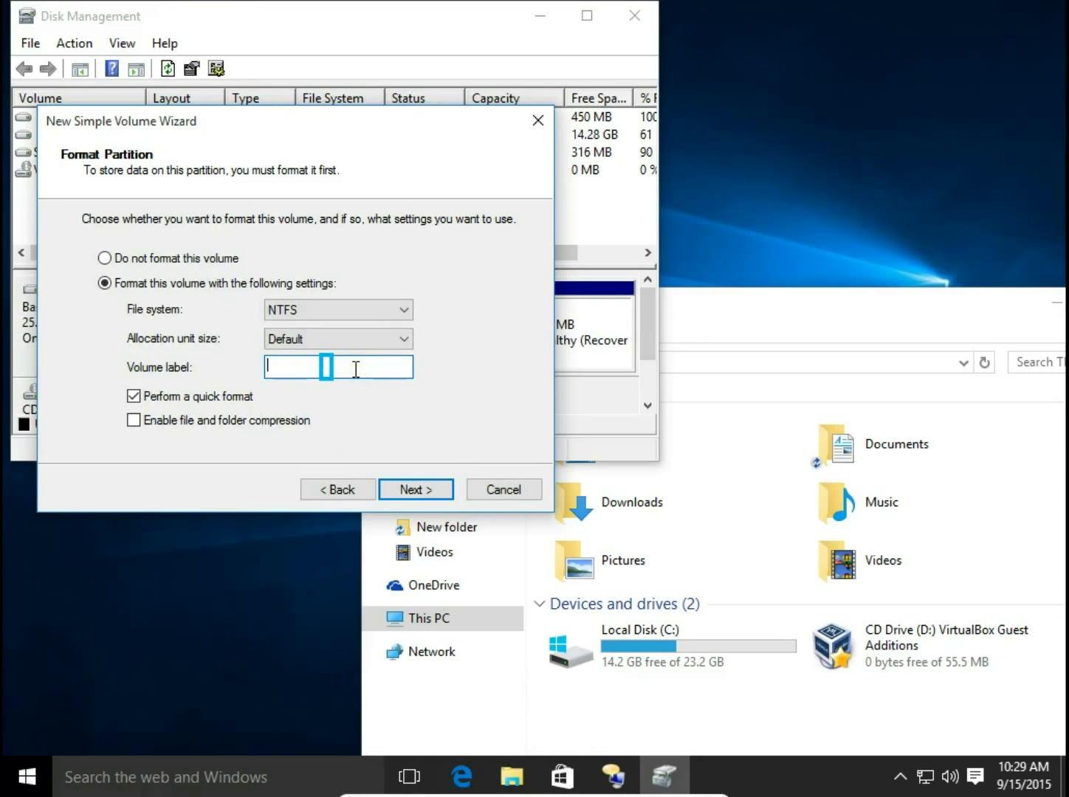
{"action": "type", "text": "E"}
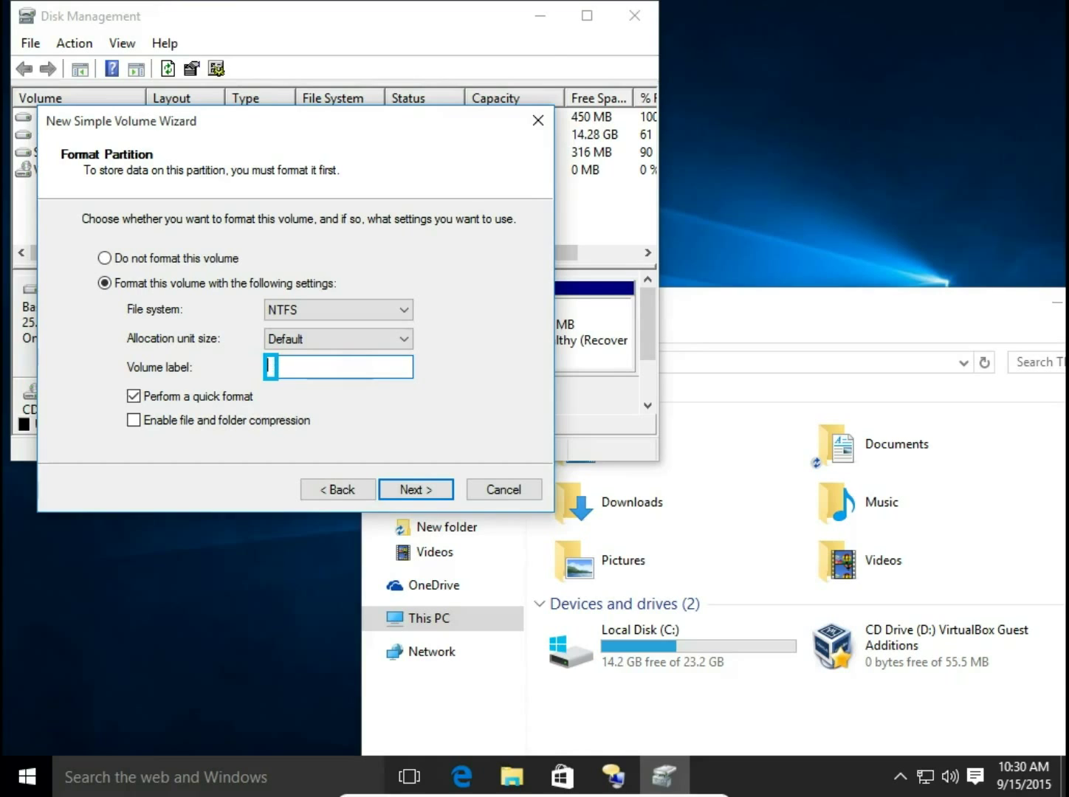
{"action": "type", "text": "Disc E"}
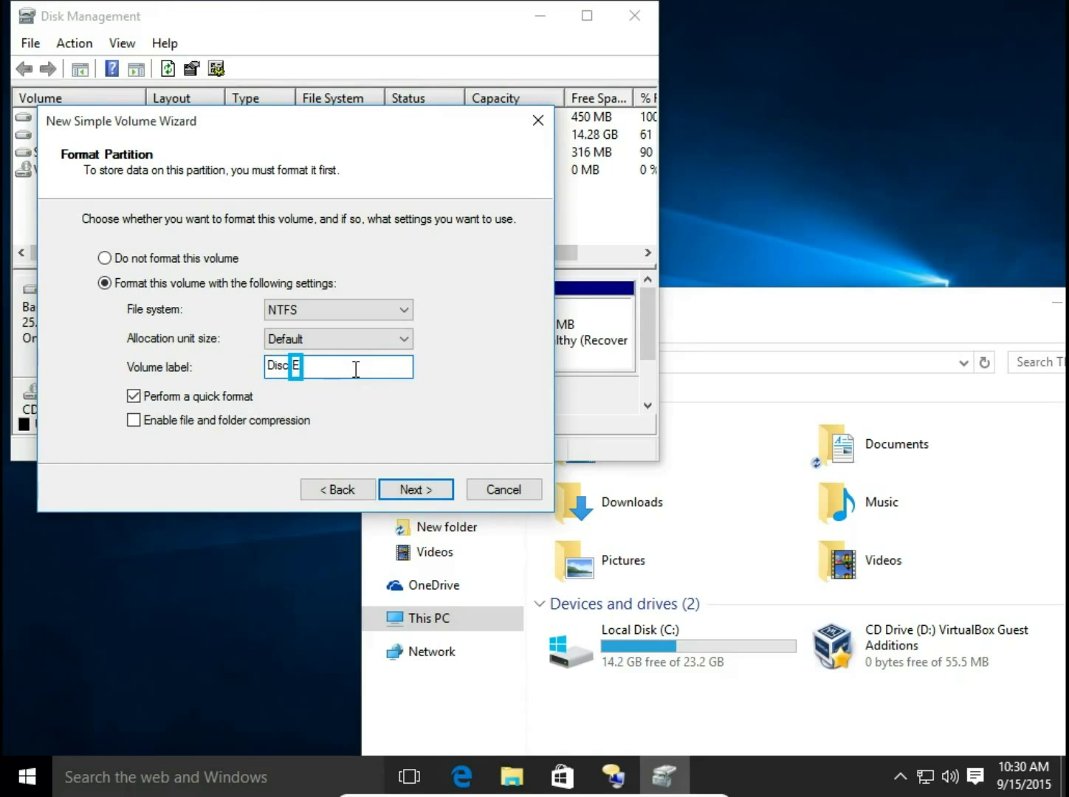
{"action": "left_click", "coordinate": [410, 490]}
{"action": "left_click", "coordinate": [423, 491]}
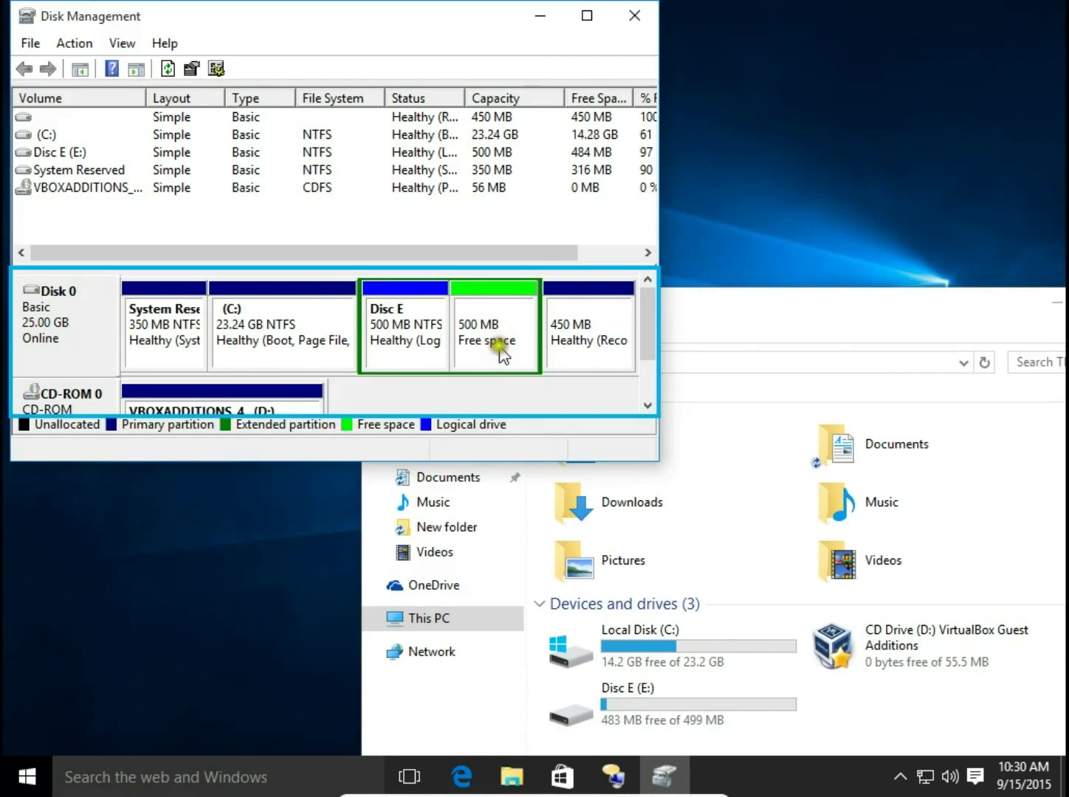
Start a new simple volume in the 500 MB free space, sized 250 MB with letter F.
{"action": "right_click", "coordinate": [495, 333]}
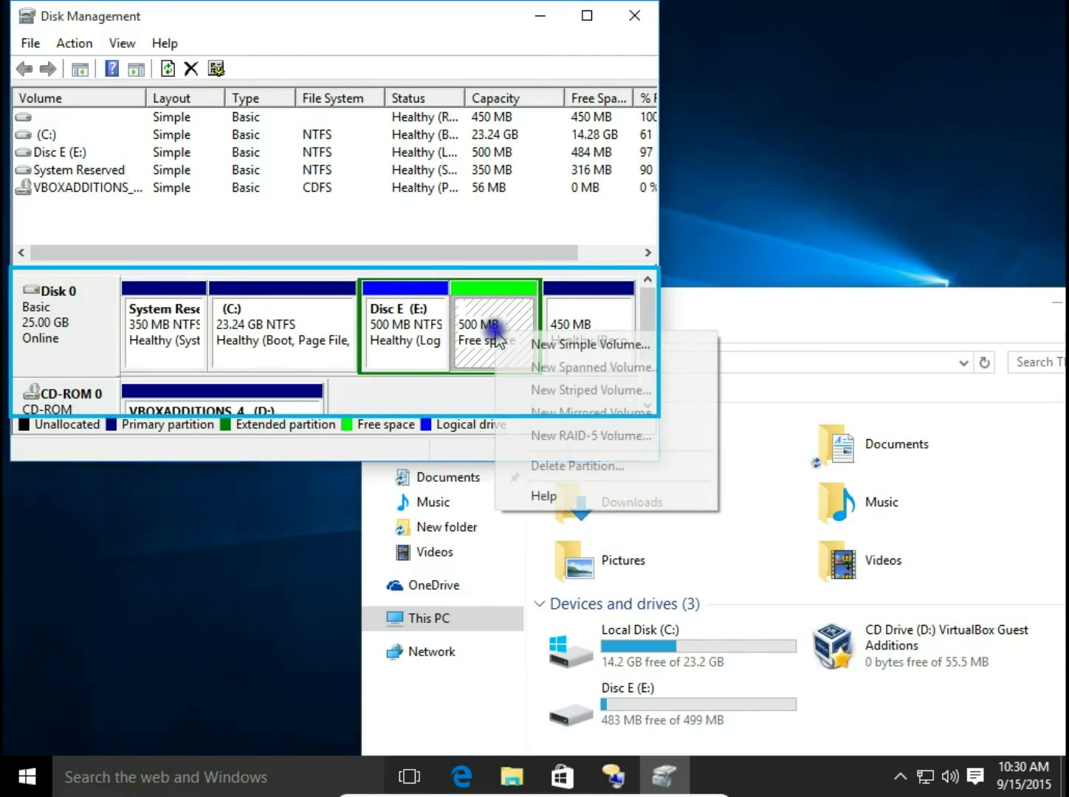
{"action": "left_click", "coordinate": [545, 347]}
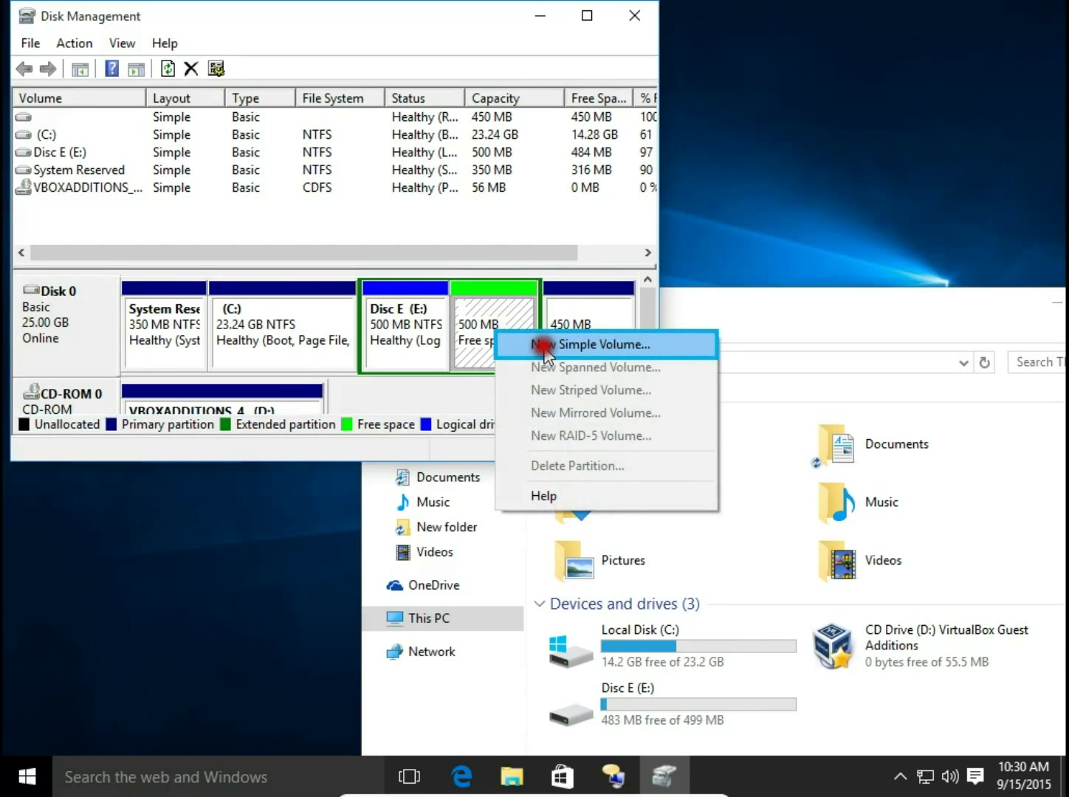
{"action": "left_click", "coordinate": [429, 488]}
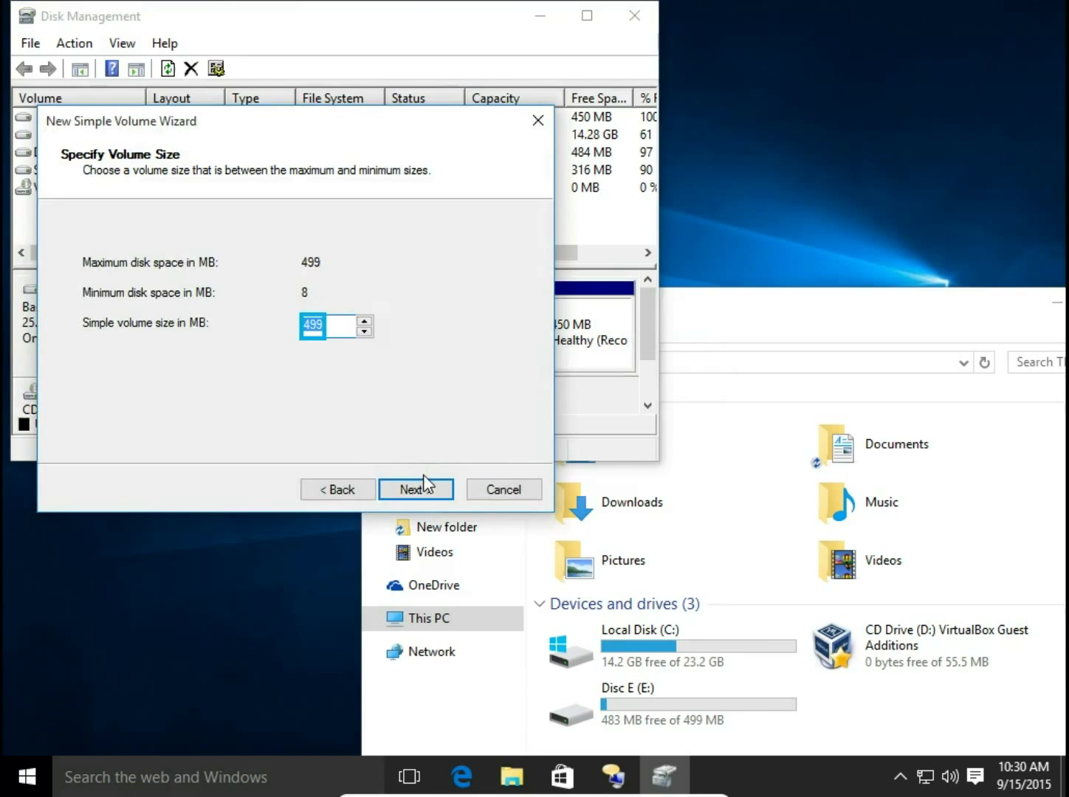
{"action": "type", "text": "250"}
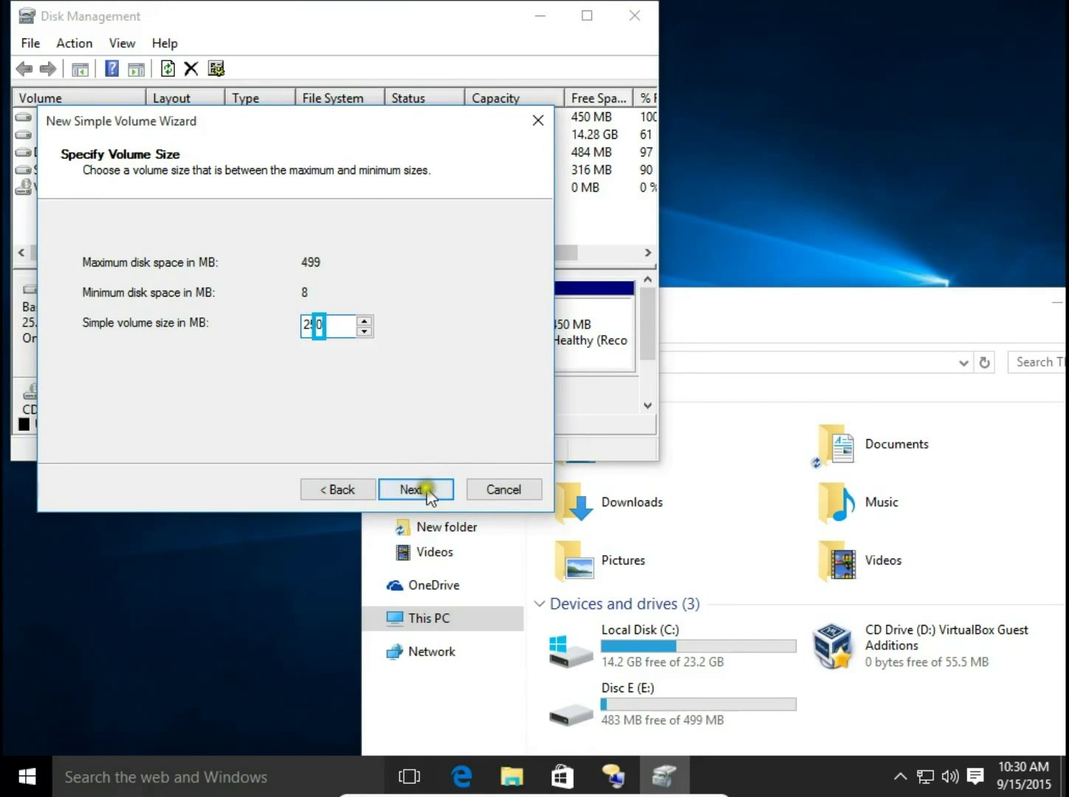
{"action": "left_click", "coordinate": [427, 488]}
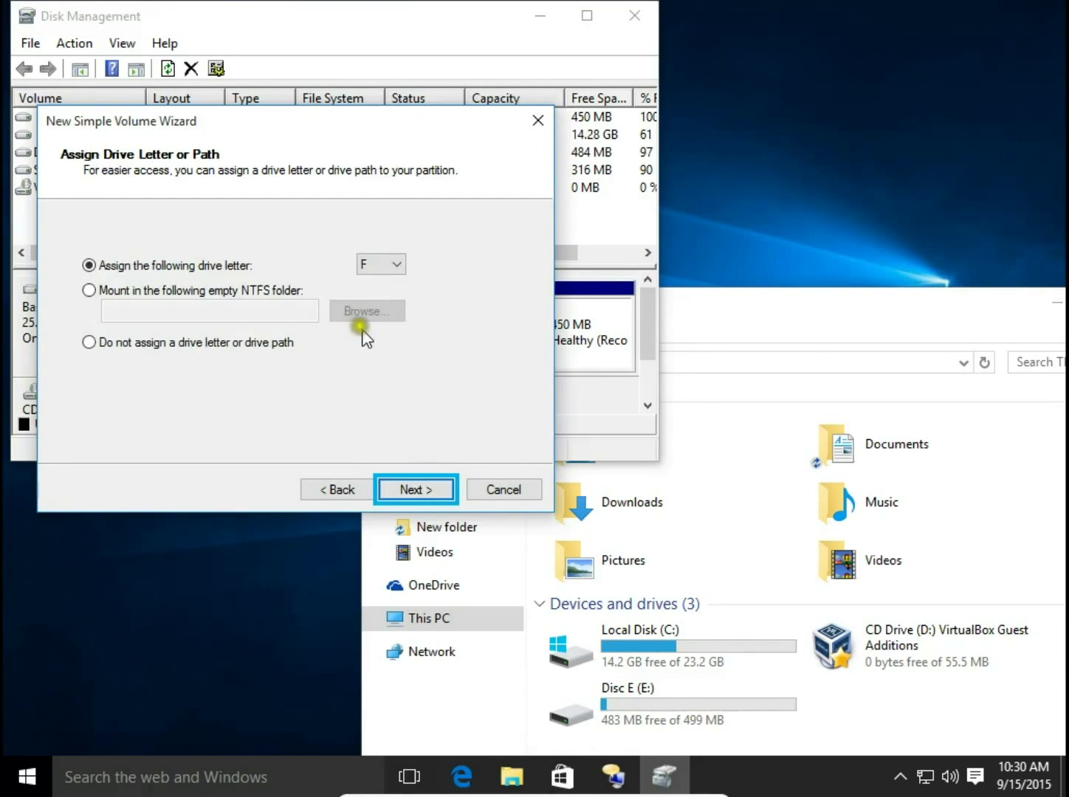
{"action": "left_click", "coordinate": [404, 486]}
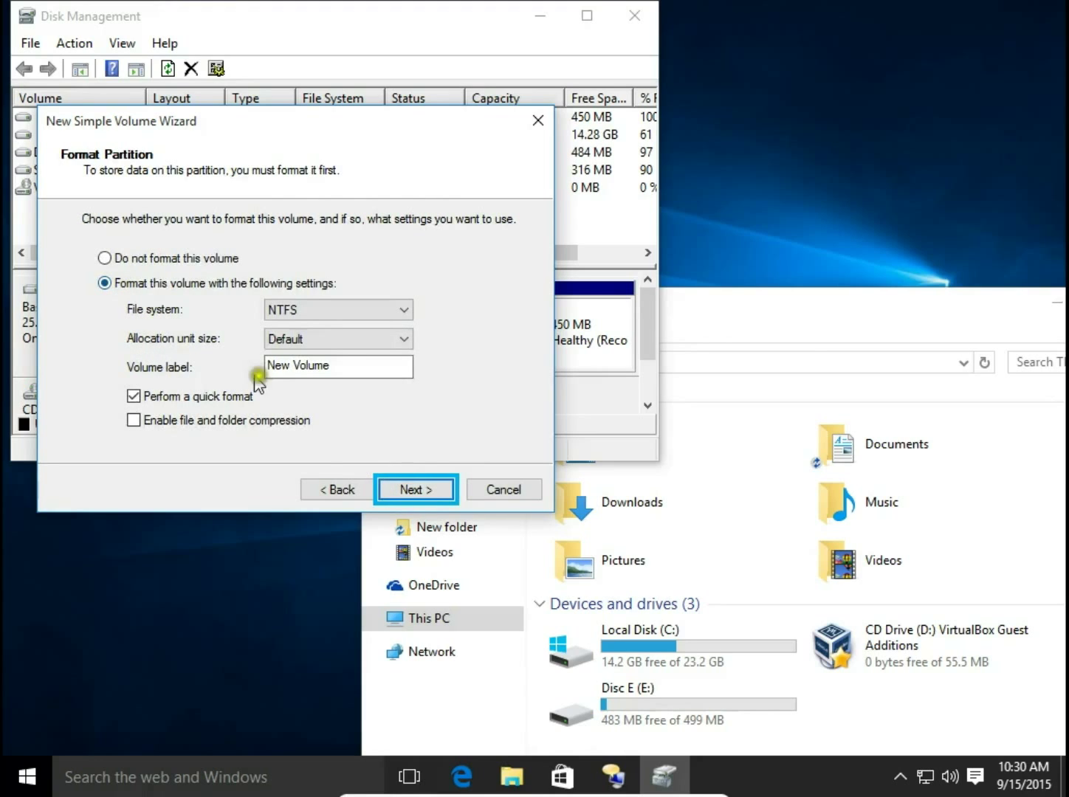
Replace the default NTFS volume label with 'Dics F'.
{"action": "left_click", "coordinate": [343, 369]}
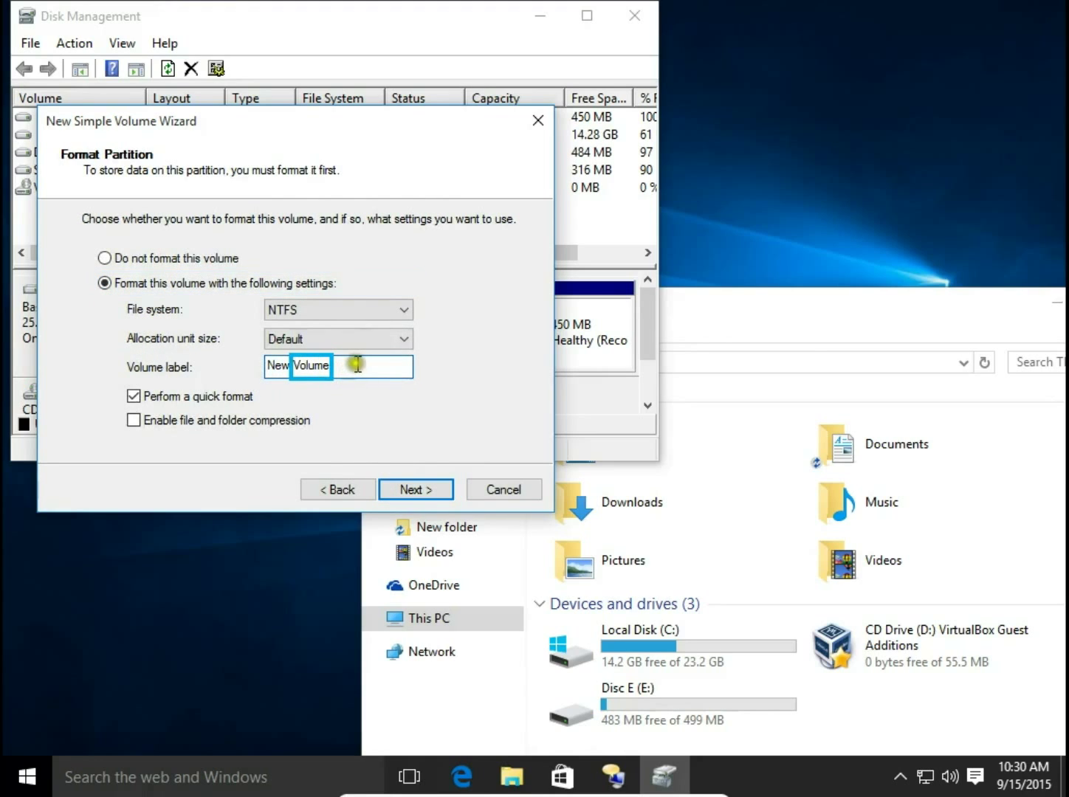
{"action": "left_click", "coordinate": [347, 369]}
{"action": "key", "text": "BackSpace"}
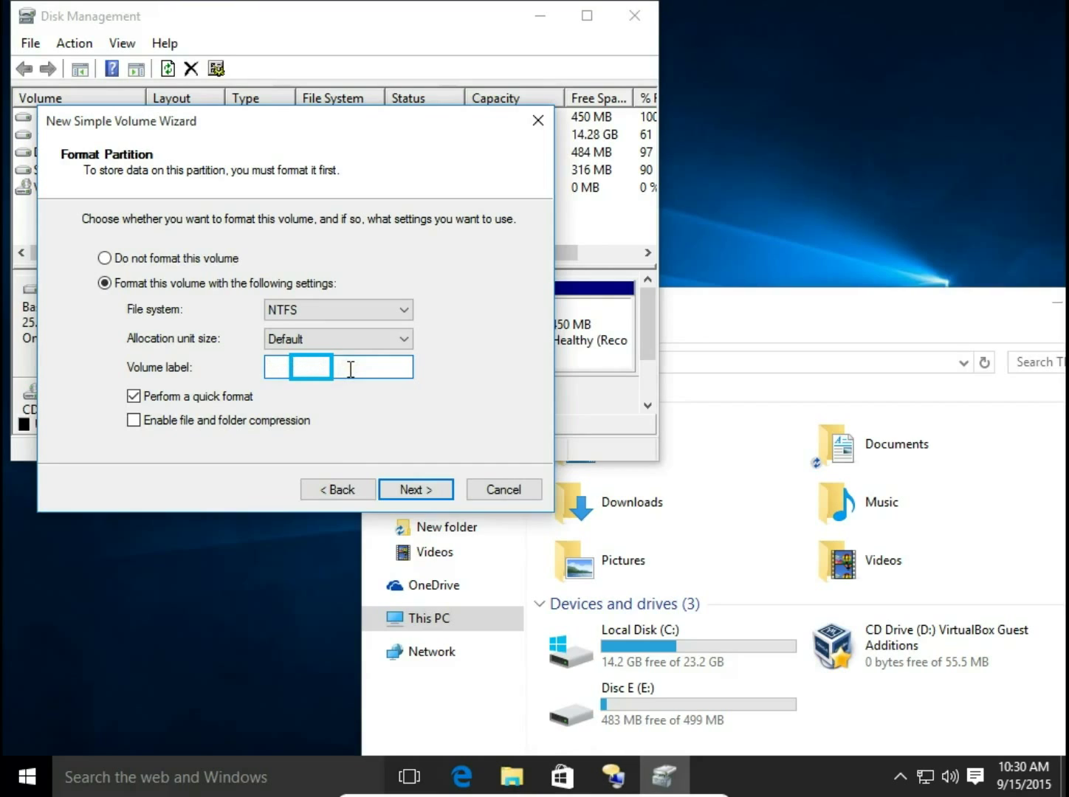
{"action": "type", "text": "Dics"}
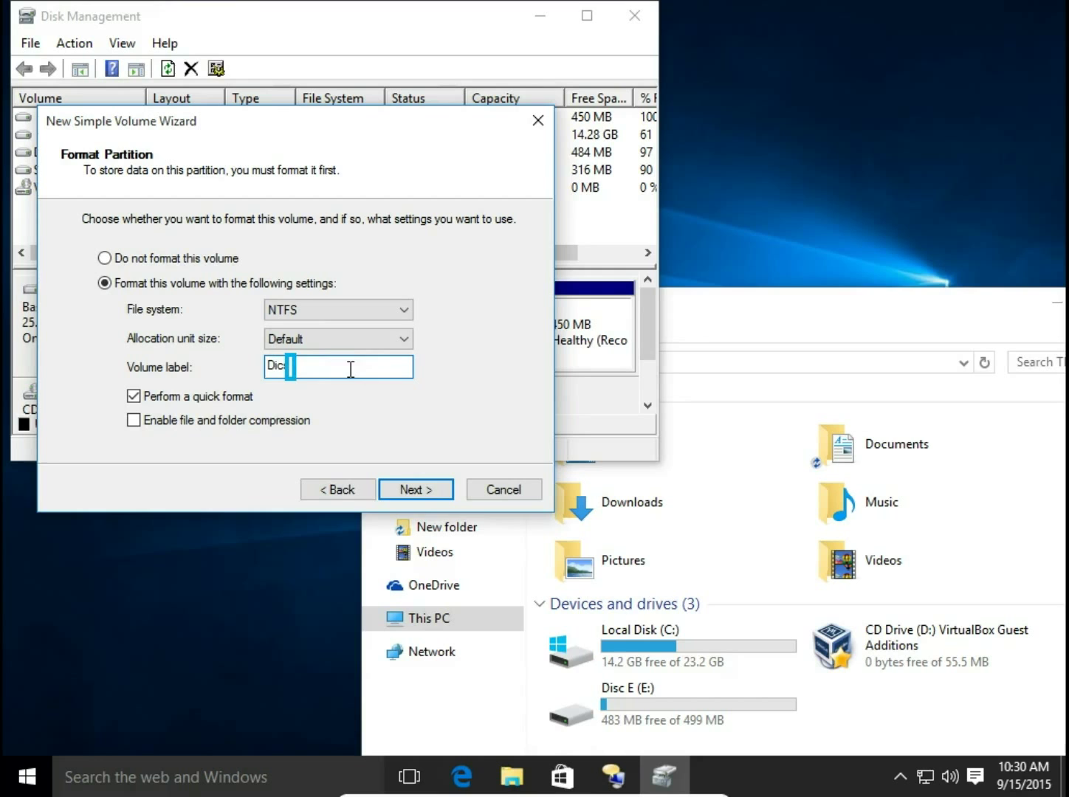
{"action": "type", "text": " F"}
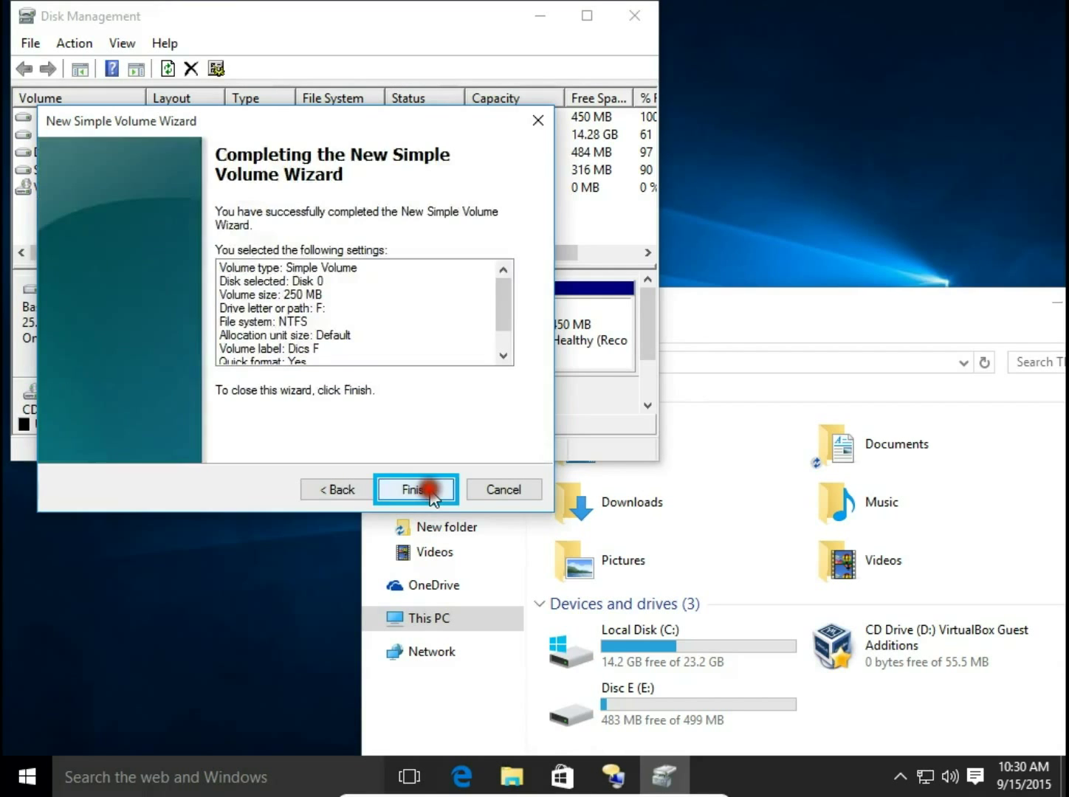
Finish creating Dics F (F:) and select the remaining 249 MB free space.
{"action": "left_click", "coordinate": [429, 489]}
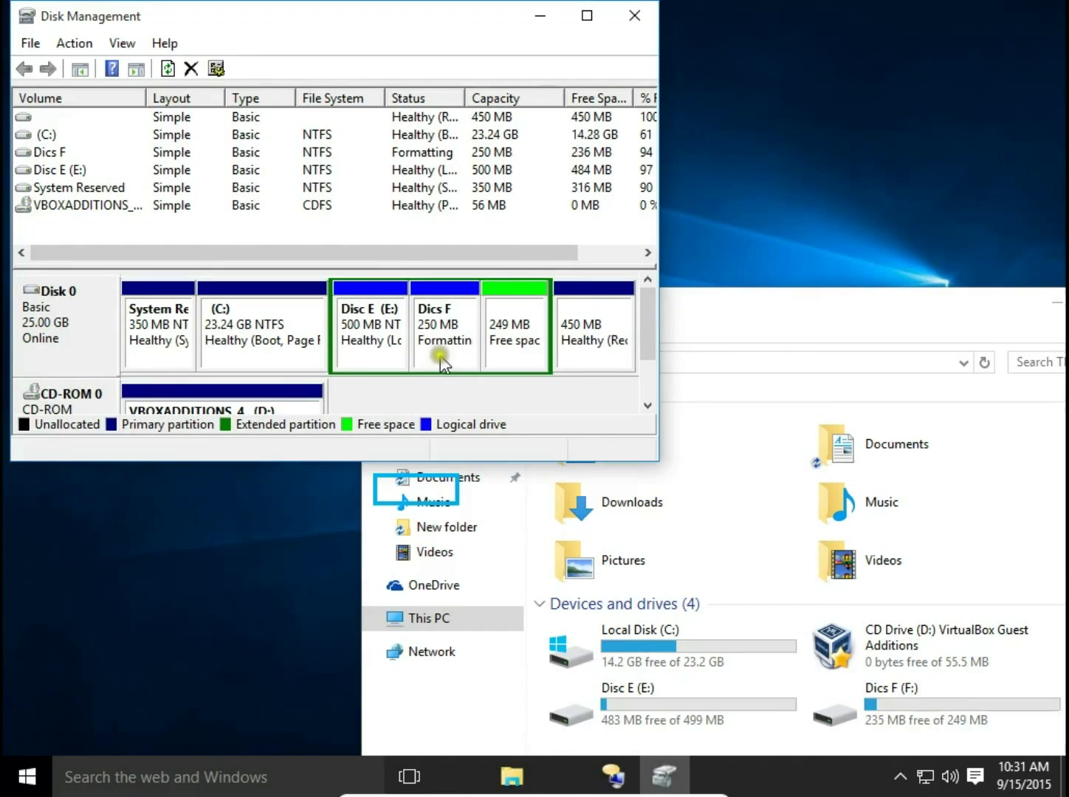
{"action": "left_click_drag", "start_coordinate": [808, 314], "coordinate": [796, 250]}
{"action": "left_click", "coordinate": [465, 21]}
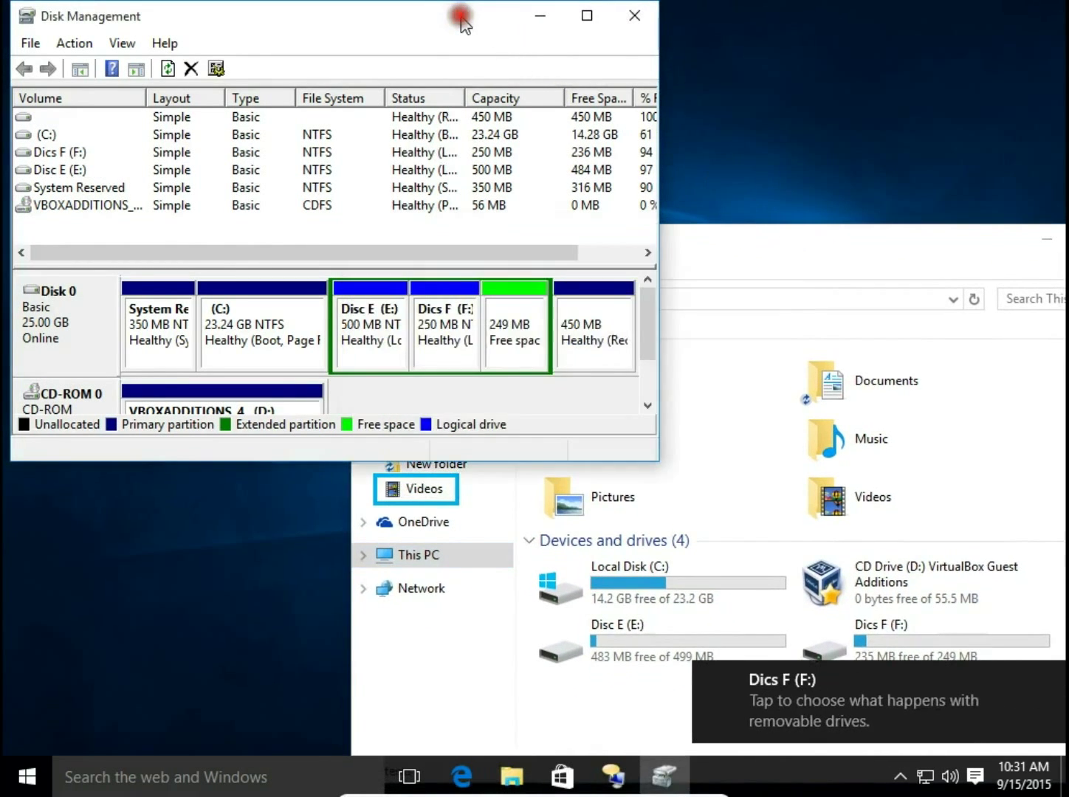
{"action": "left_click", "coordinate": [538, 346]}
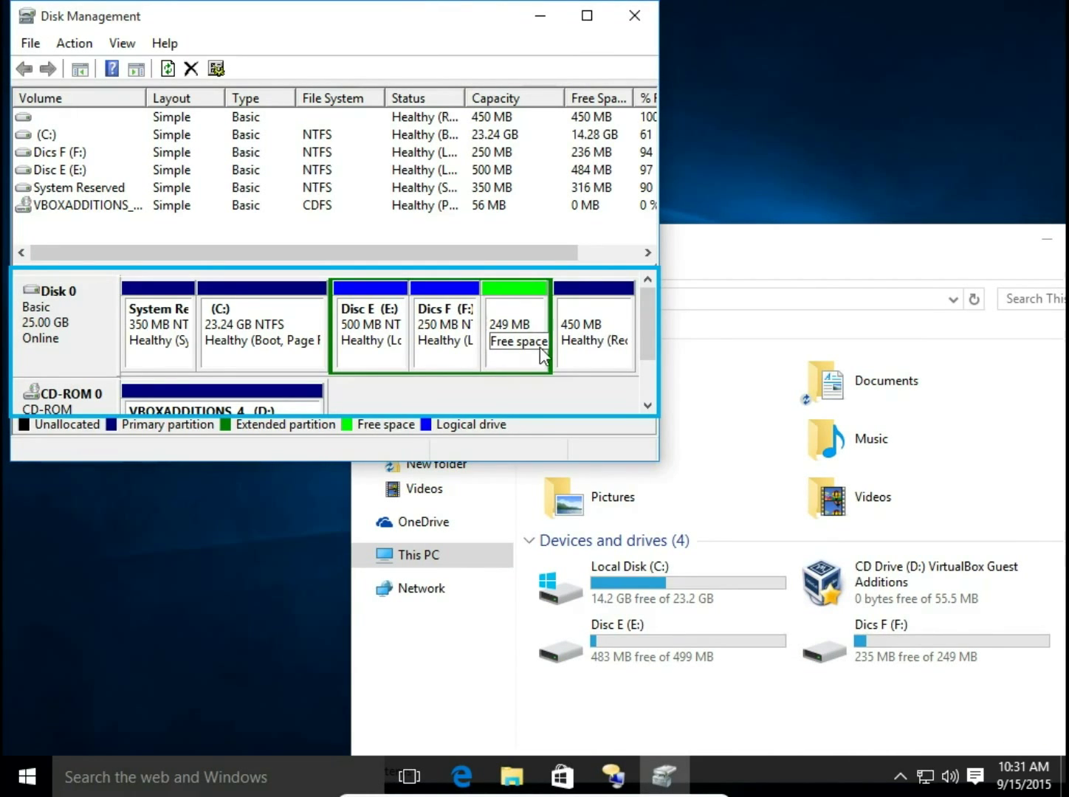
{"action": "left_click", "coordinate": [526, 322]}
Start a new simple volume on the 249 MB free space, keeping the full 248 MB.
{"action": "right_click", "coordinate": [524, 327]}
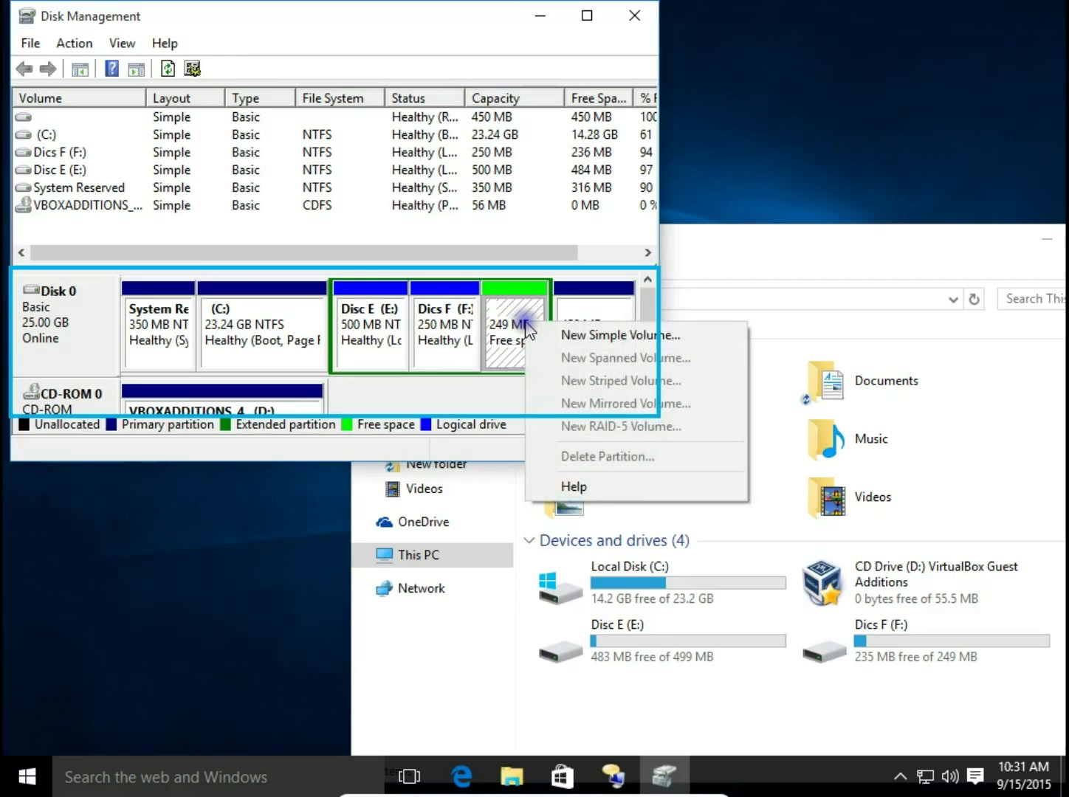
{"action": "right_click", "coordinate": [528, 332]}
{"action": "left_click", "coordinate": [546, 341]}
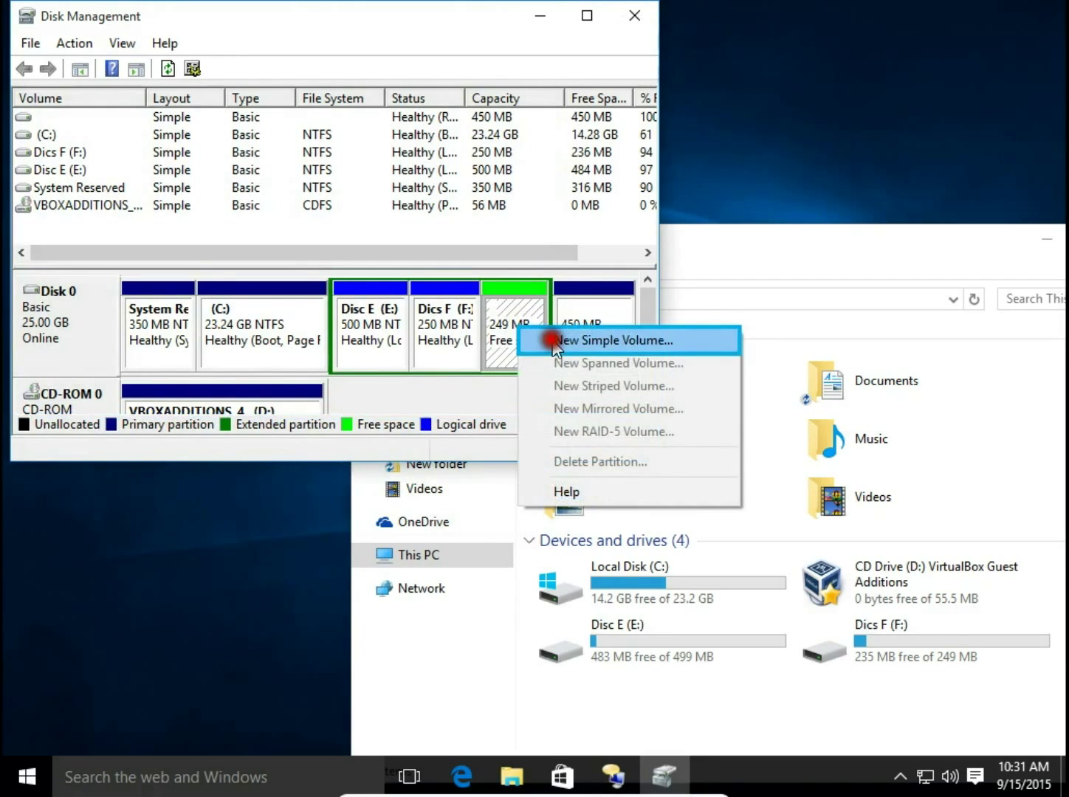
{"action": "left_click", "coordinate": [415, 489]}
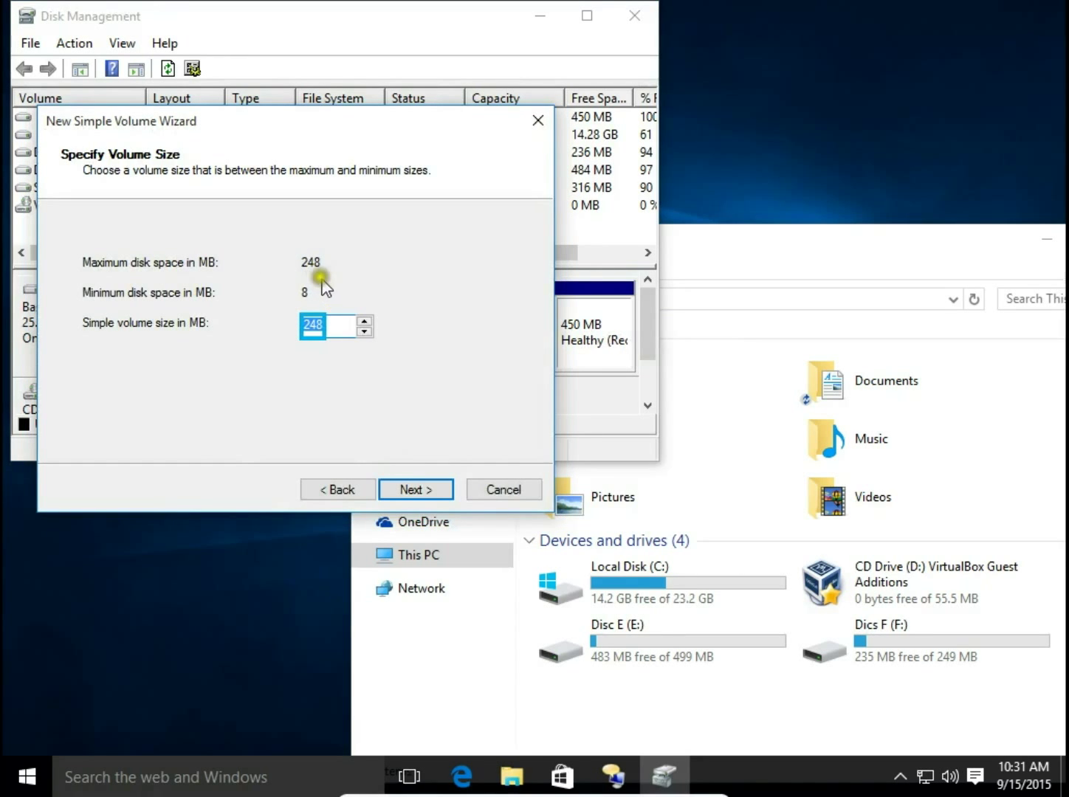
{"action": "left_click", "coordinate": [406, 490]}
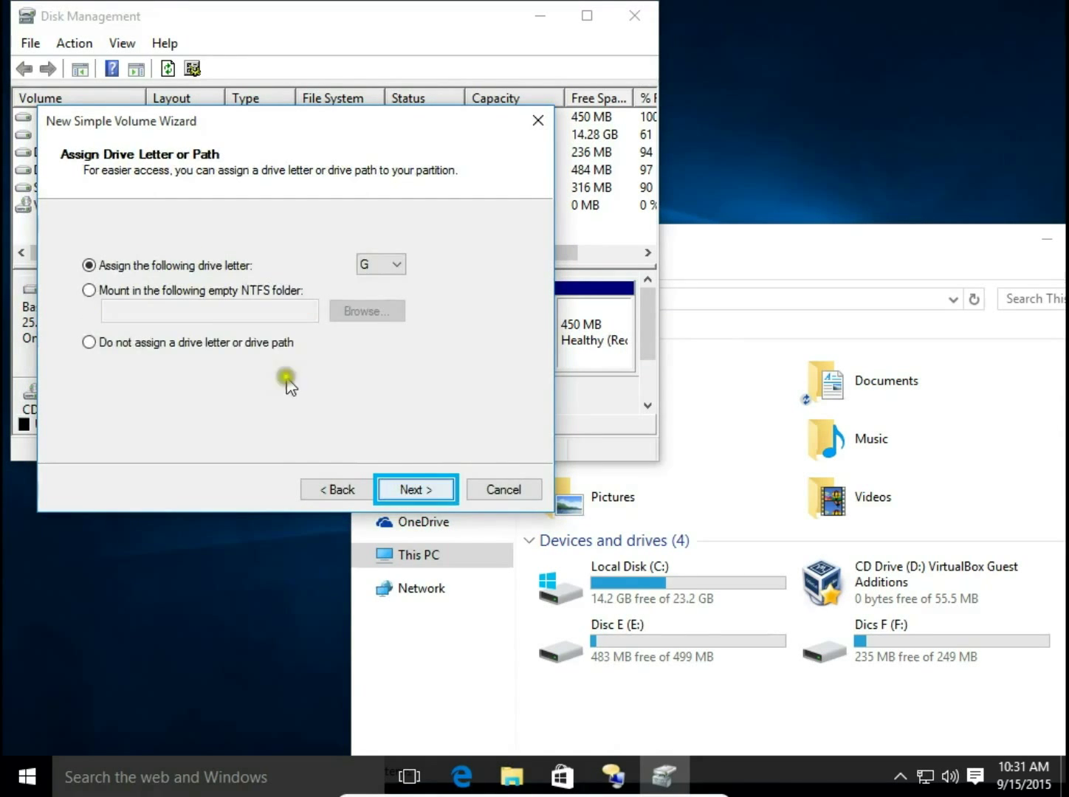
Keep drive letter G, format NTFS labelled 'New Volume G', and reach the summary.
{"action": "left_click", "coordinate": [400, 264]}
{"action": "left_click", "coordinate": [372, 268]}
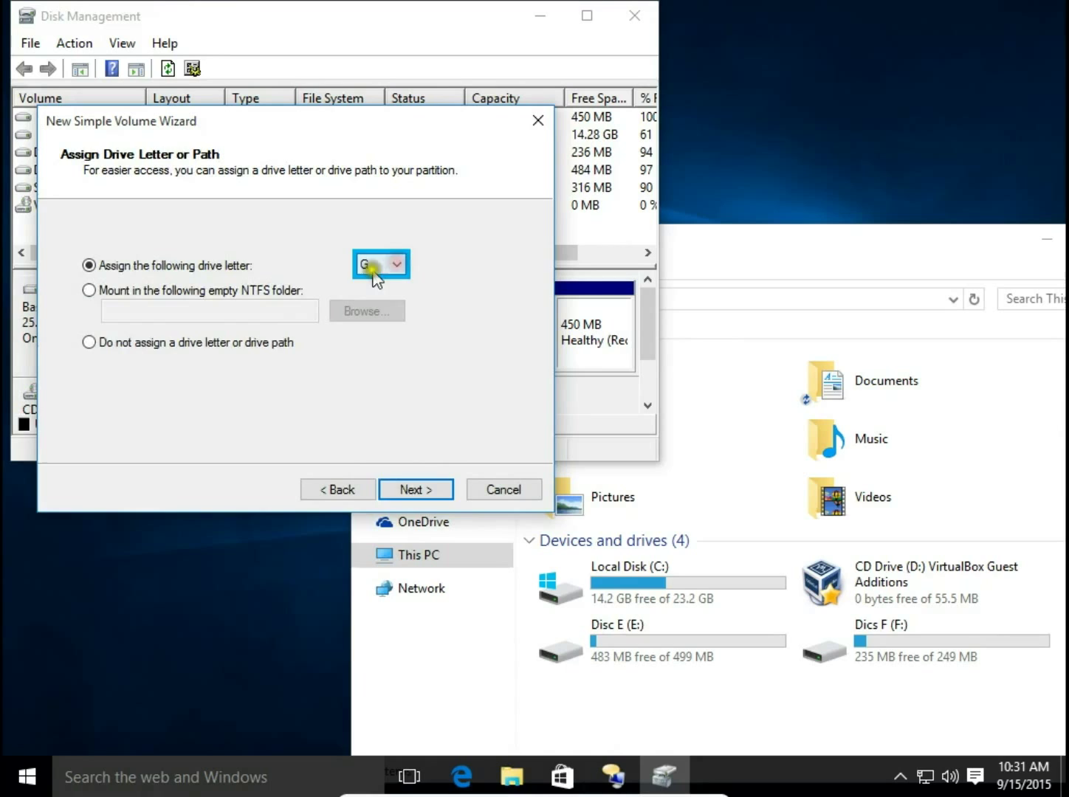
{"action": "left_click", "coordinate": [430, 490]}
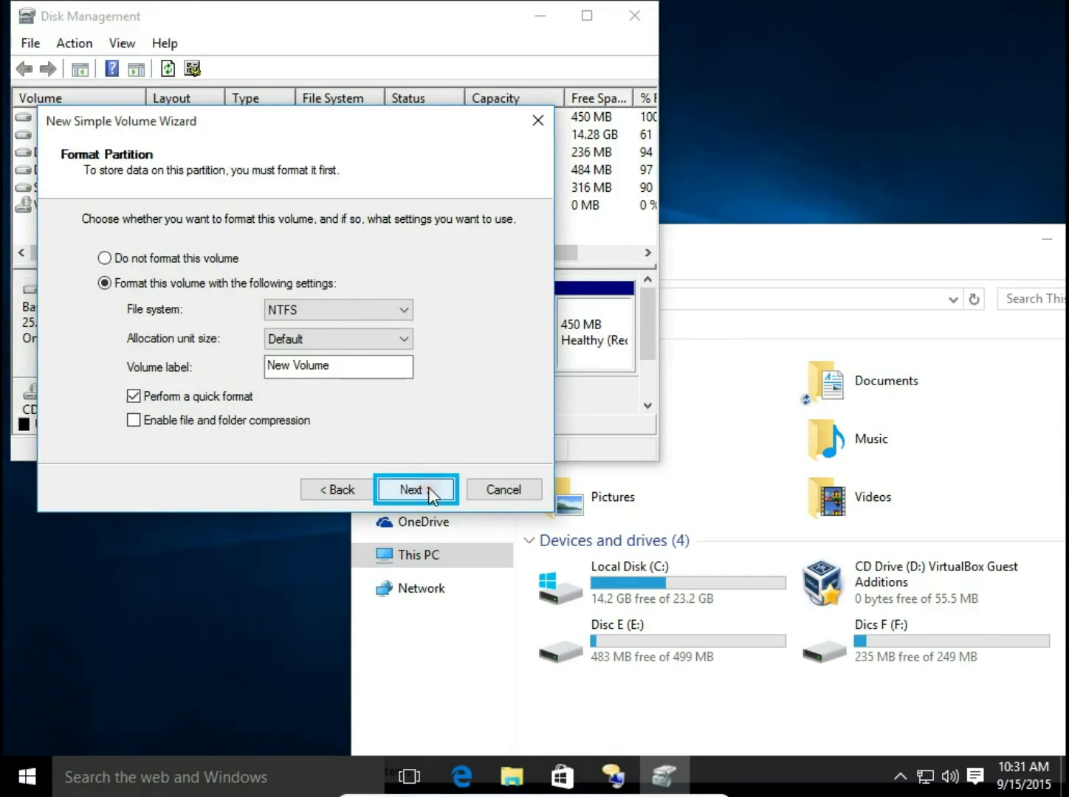
{"action": "left_click", "coordinate": [344, 365]}
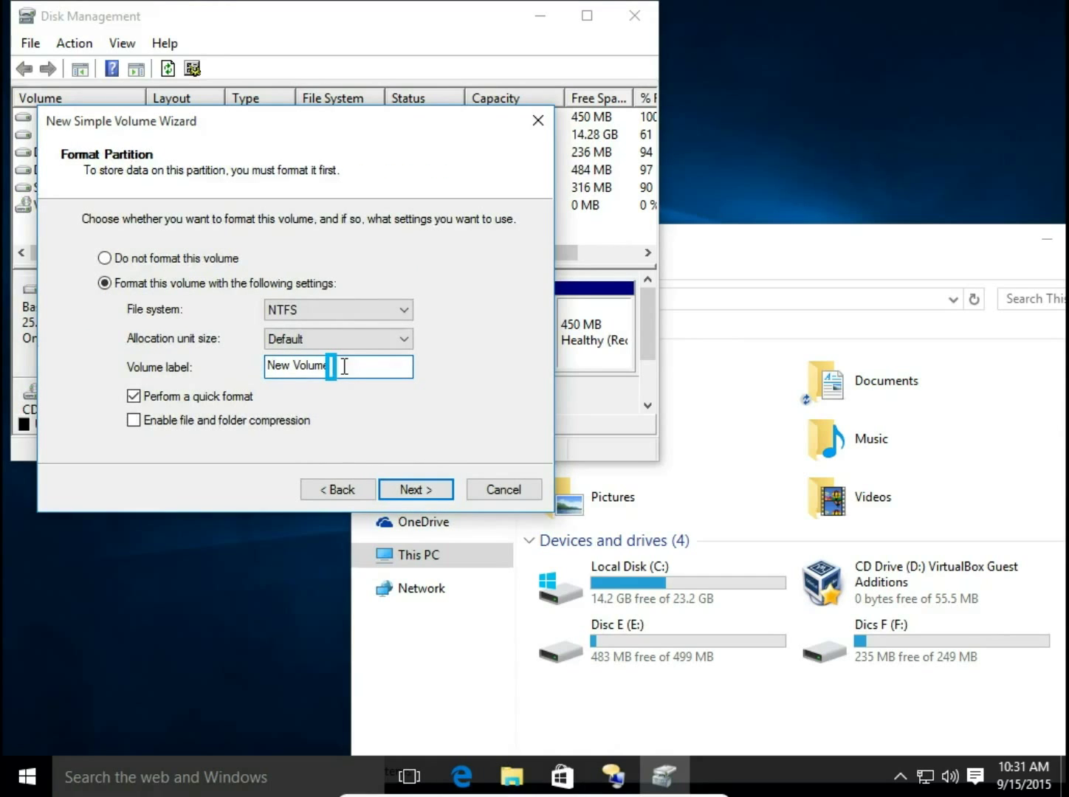
{"action": "left_click", "coordinate": [416, 490]}
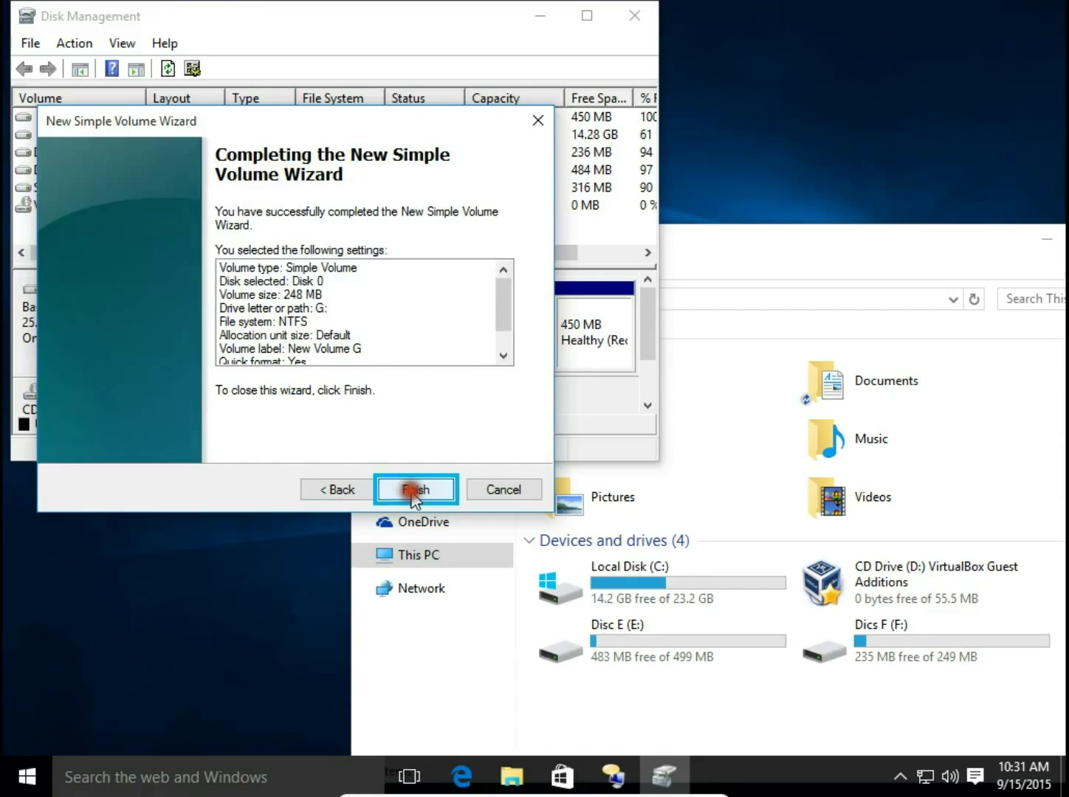
Create New Volume G (G:) and enlarge Disk Management to show every column.
{"action": "left_click", "coordinate": [413, 491]}
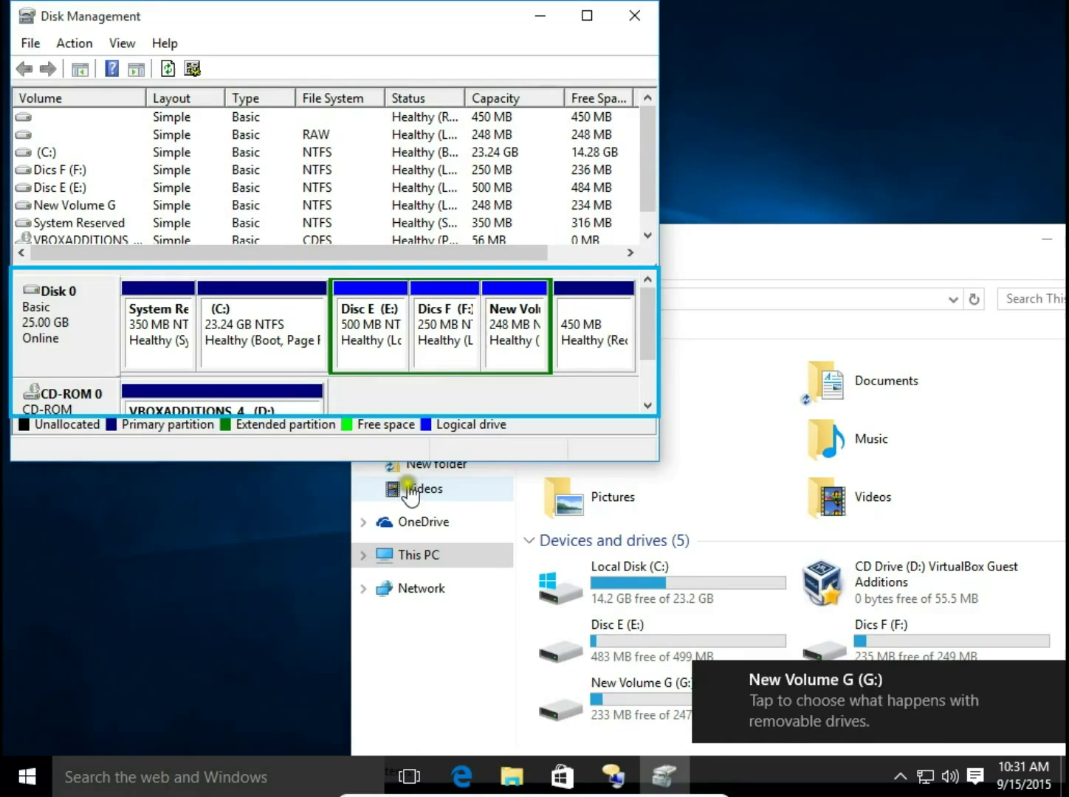
{"action": "left_click_drag", "start_coordinate": [659, 221], "coordinate": [997, 215]}
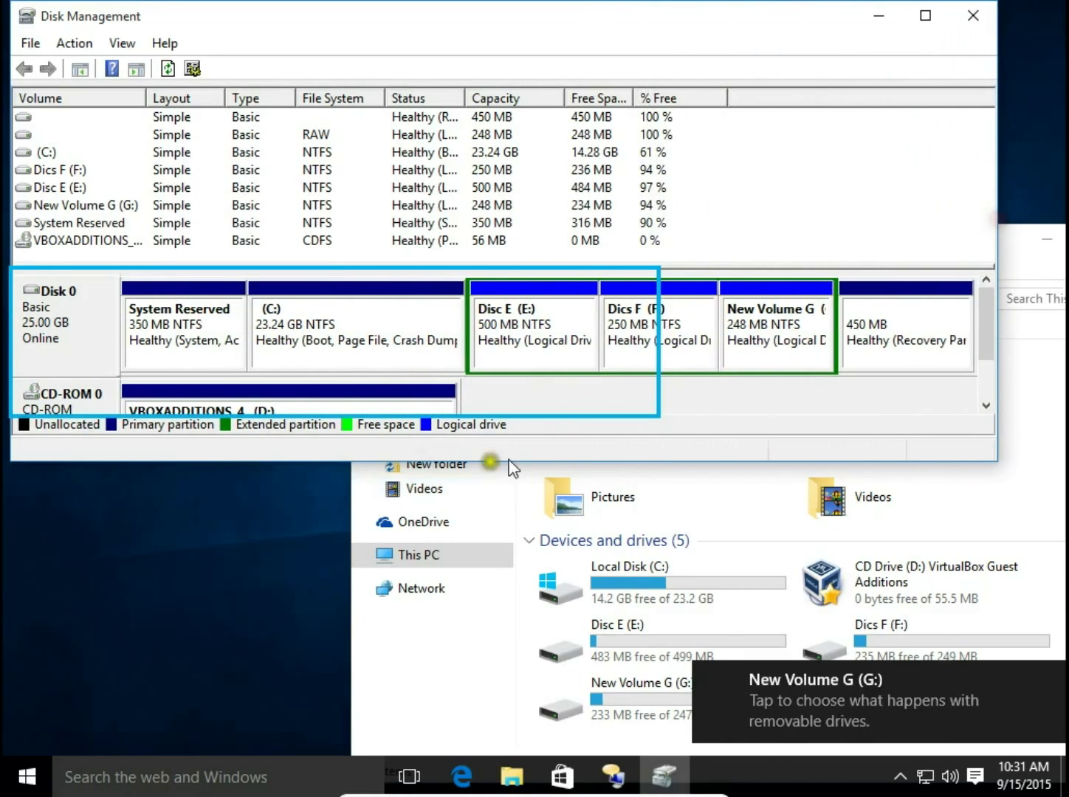
{"action": "left_click_drag", "start_coordinate": [305, 461], "coordinate": [293, 544]}
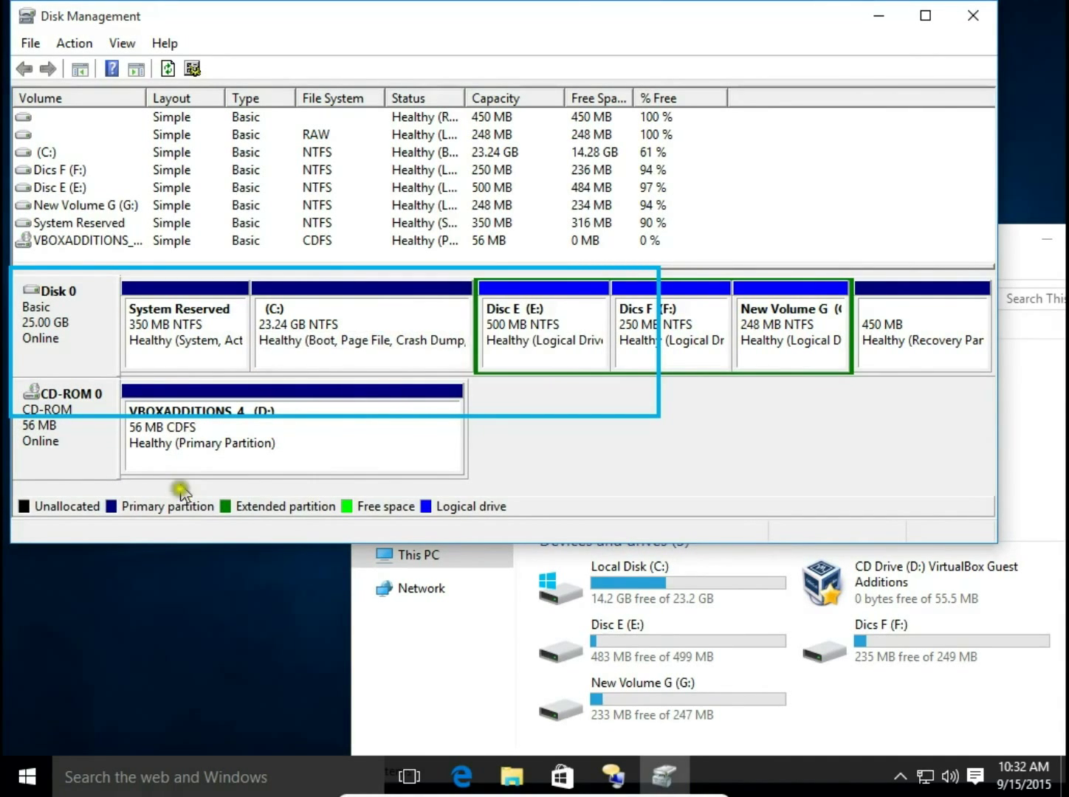